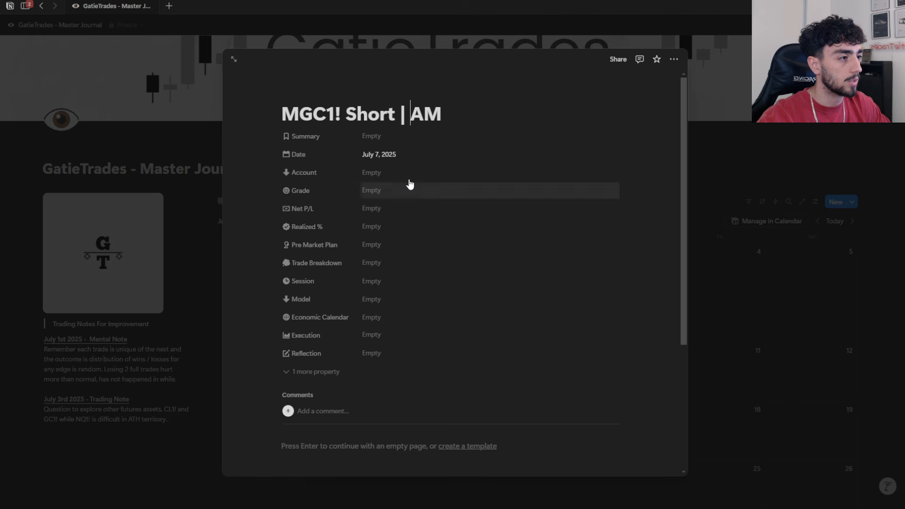
Step: Set the trade entry's Account to Funded and its Grade to 9
click(410, 188)
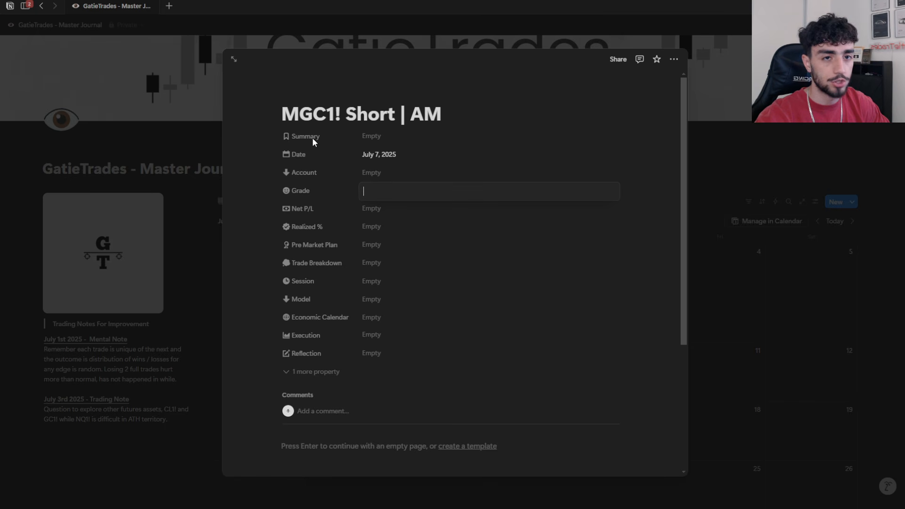
click(374, 174)
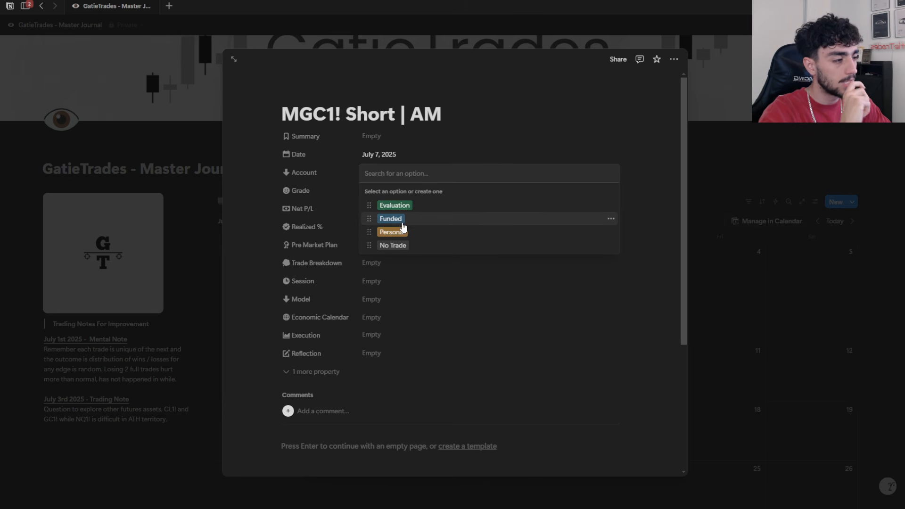
click(404, 218)
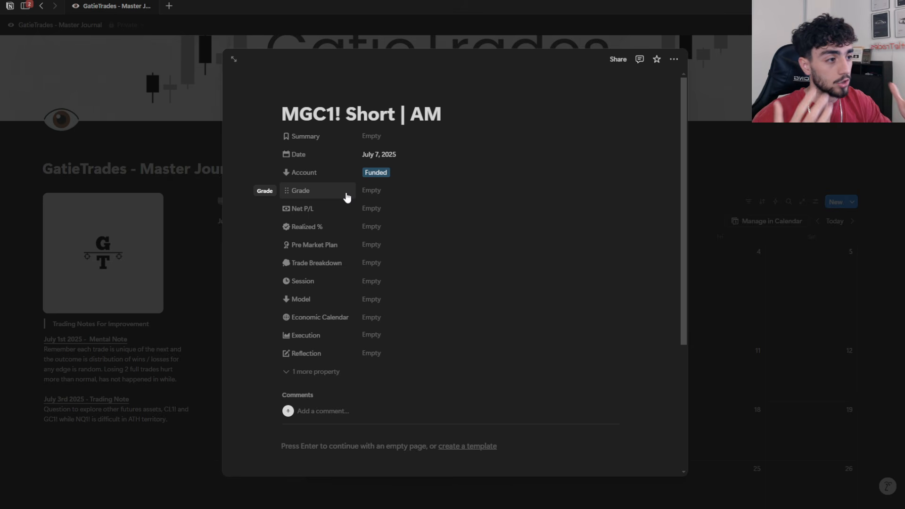
click(369, 191)
text(9)
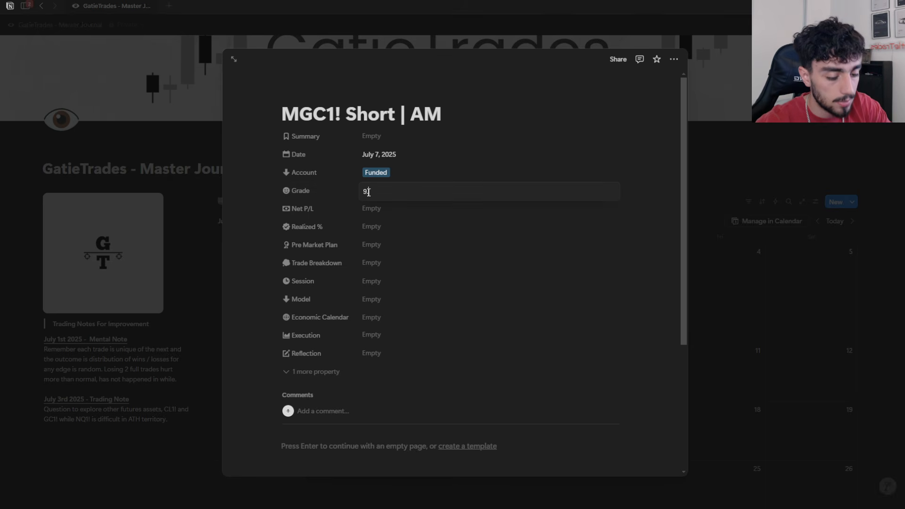
key(Return)
Step: Enter a Net P/L of 200 and a Realized % of 1 for the trade
click(376, 214)
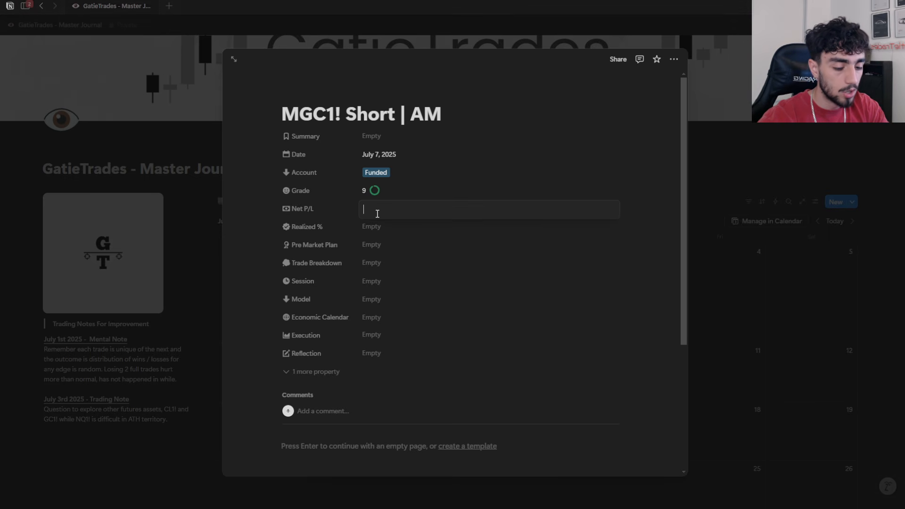
text(200)
key(Return)
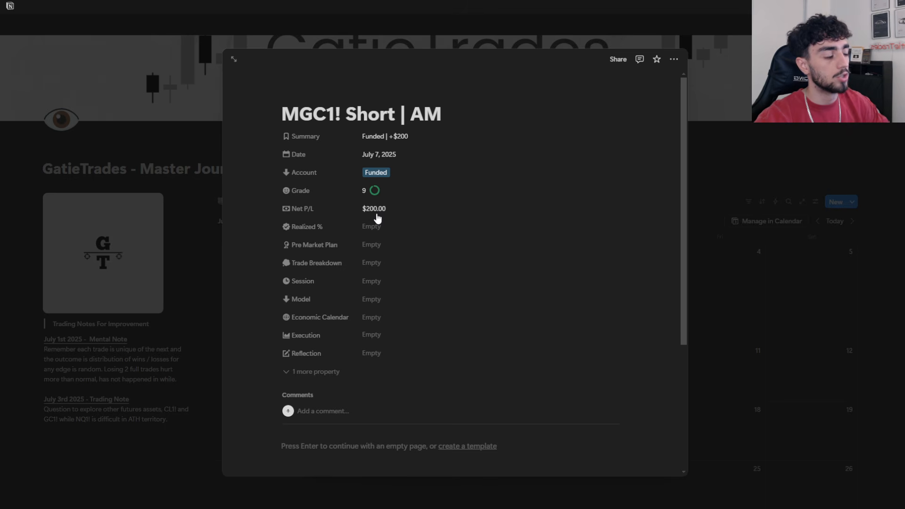
click(386, 228)
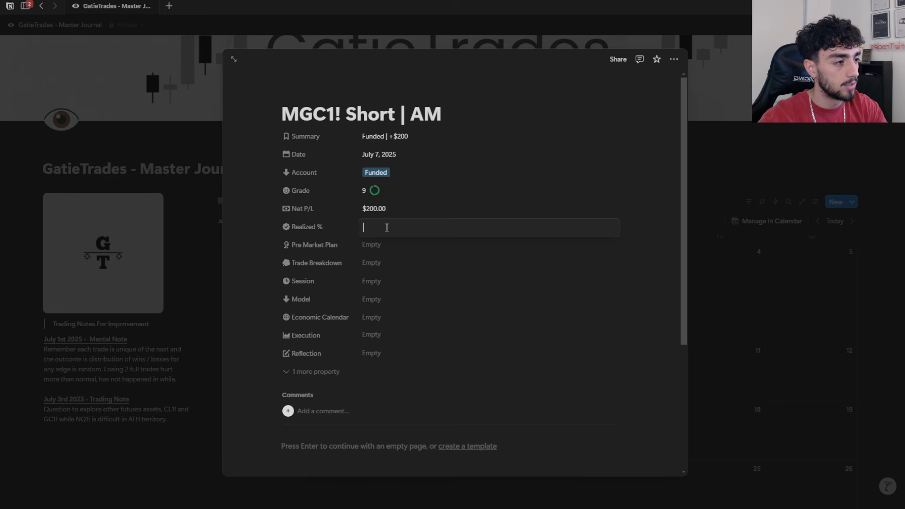
text(1)
key(Return)
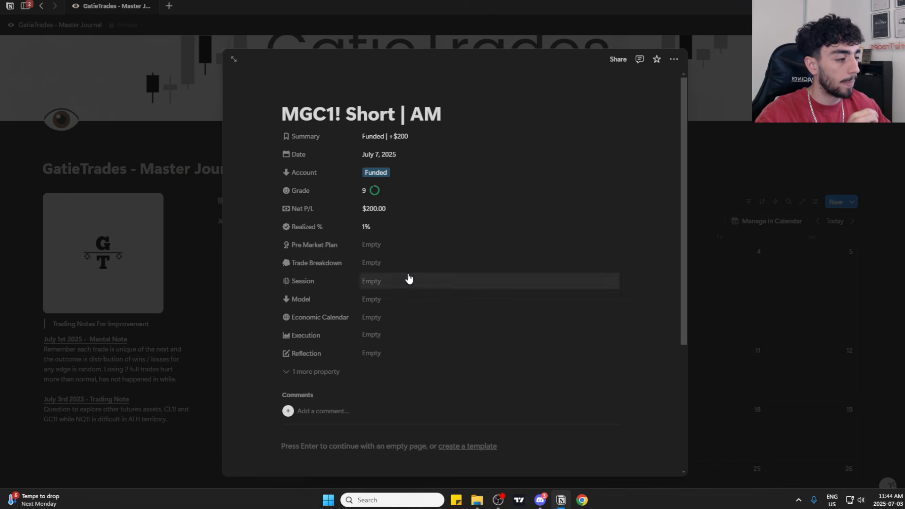
Step: Fill in the Pre Market Plan with "- done before market open"
click(386, 246)
text(-)
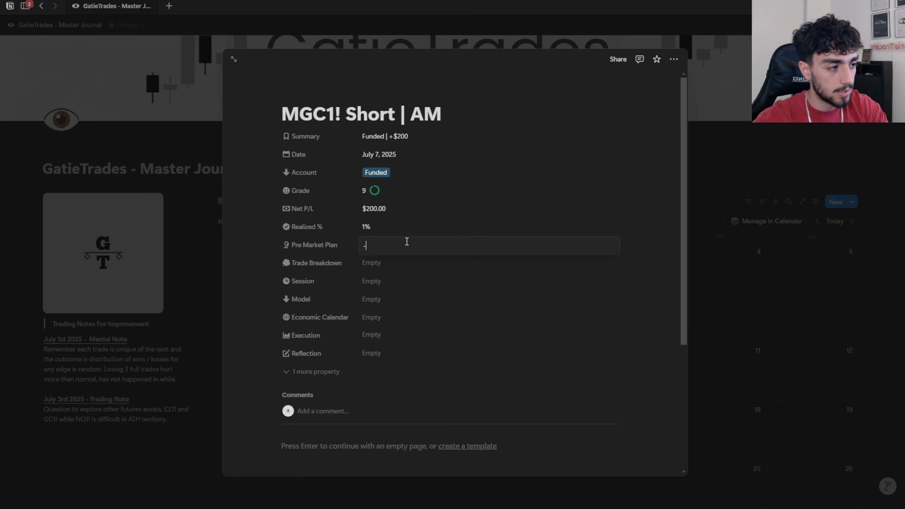
text( done before market ope)
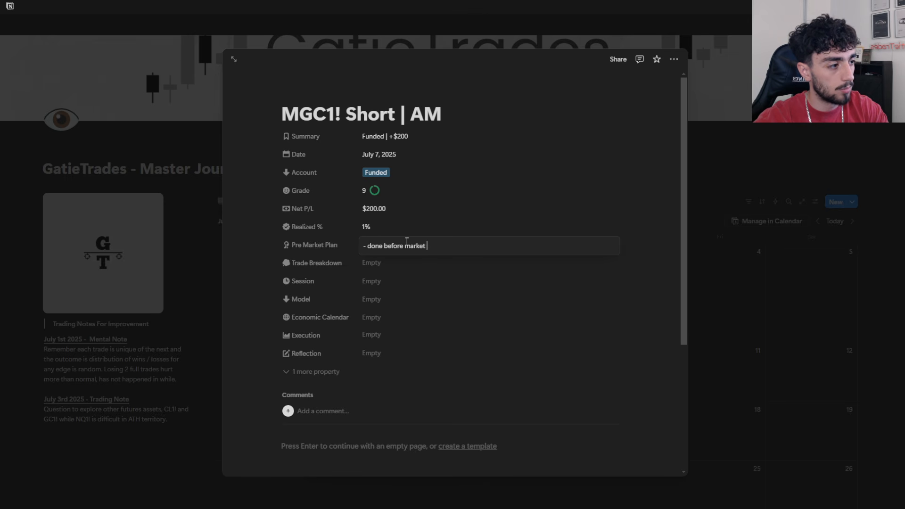
key(BackSpace)
key(BackSpace)
key(BackSpace)
text(open)
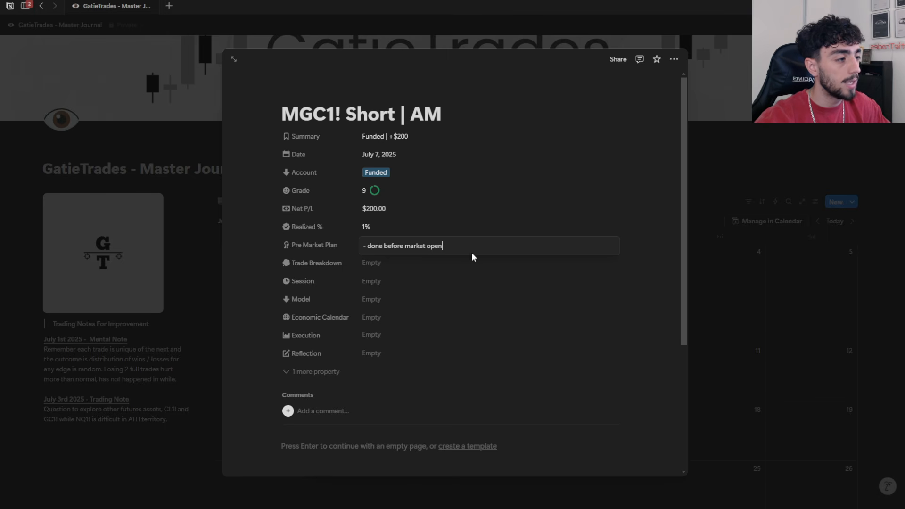
key(Escape)
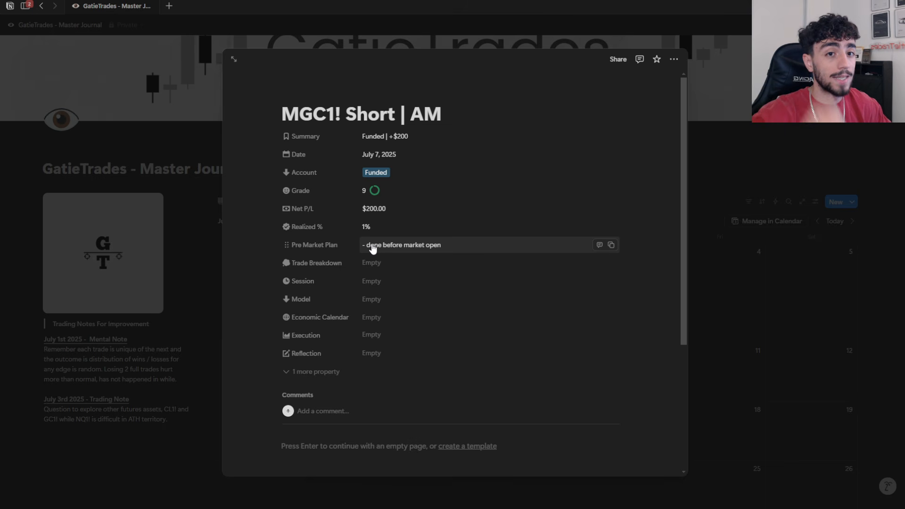
Step: Write "why you took it? what model ? what time? draw on liquidity? entry confluence?" as the Trade Breakdown, with its spelling corrected
click(424, 263)
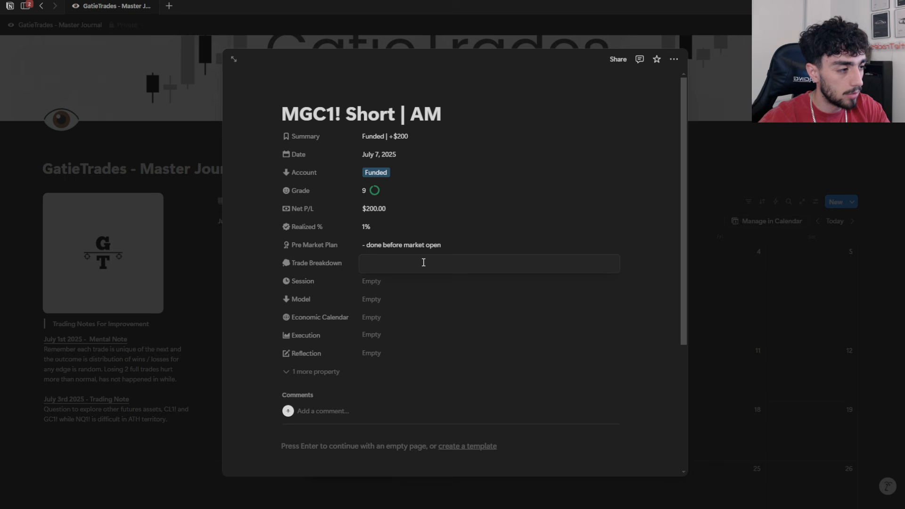
text(why you took)
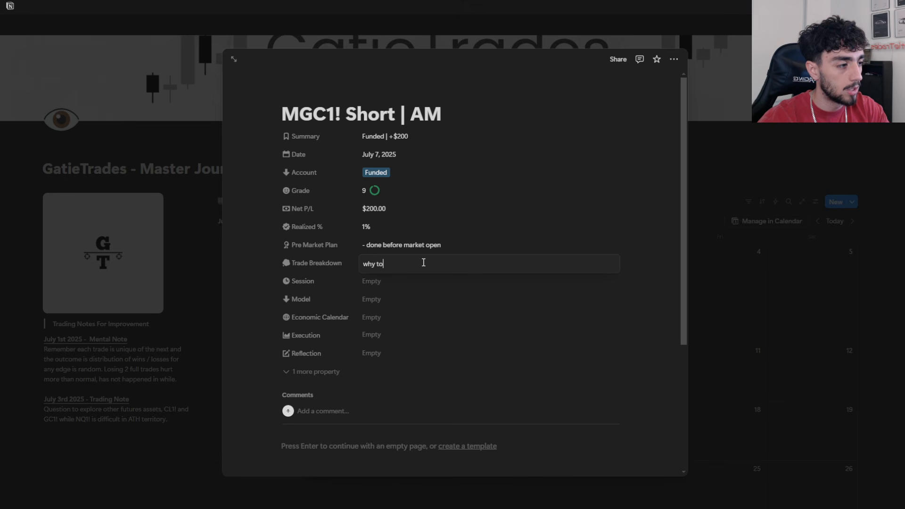
text( it)
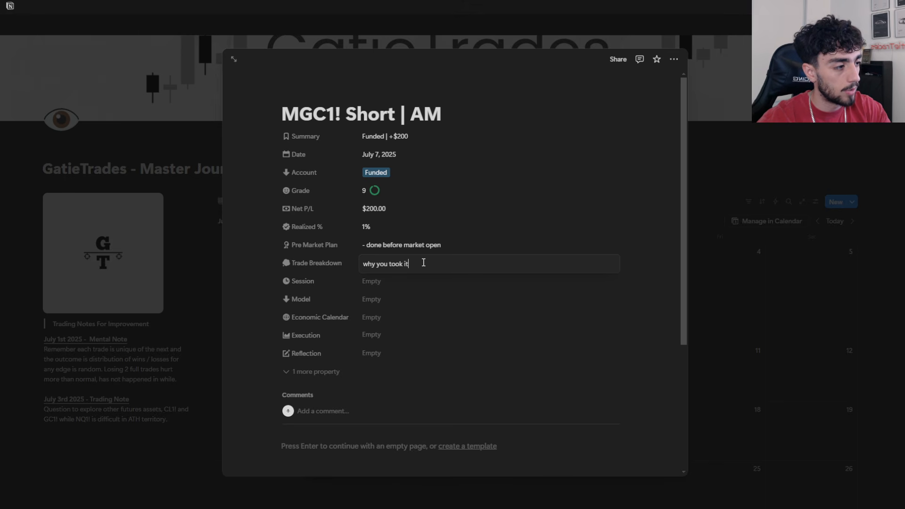
text(? what model)
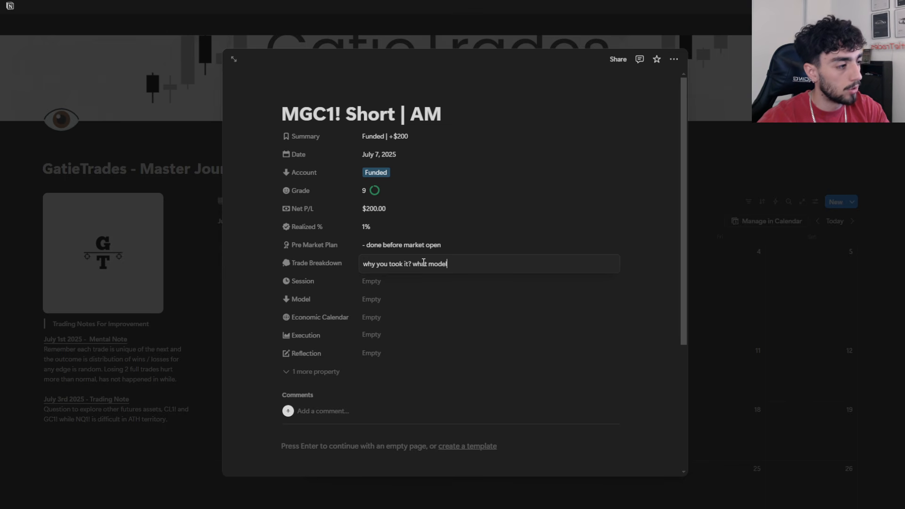
text( ? what time? )
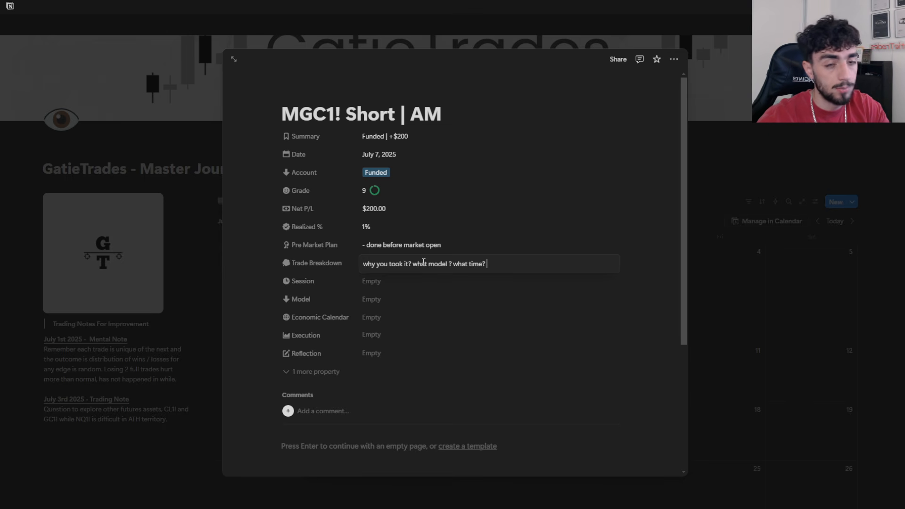
text(draw on liquidity? )
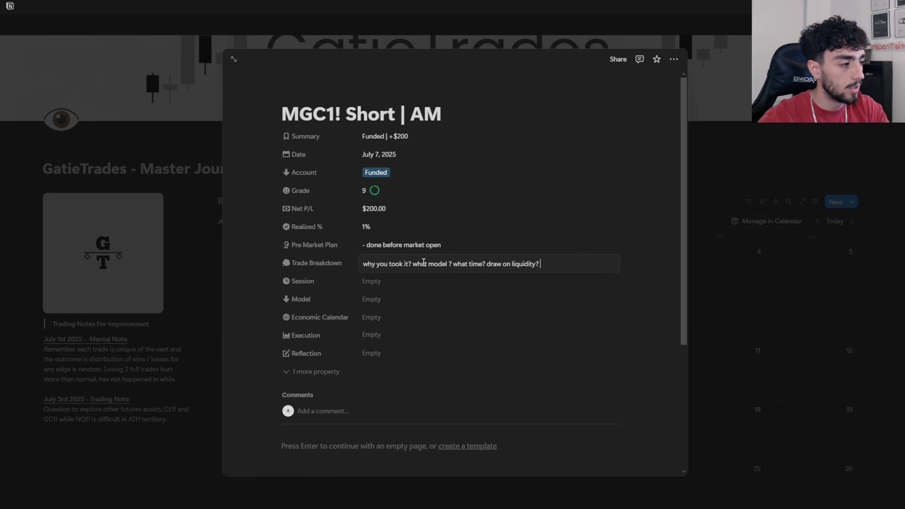
text(entry conflieunc)
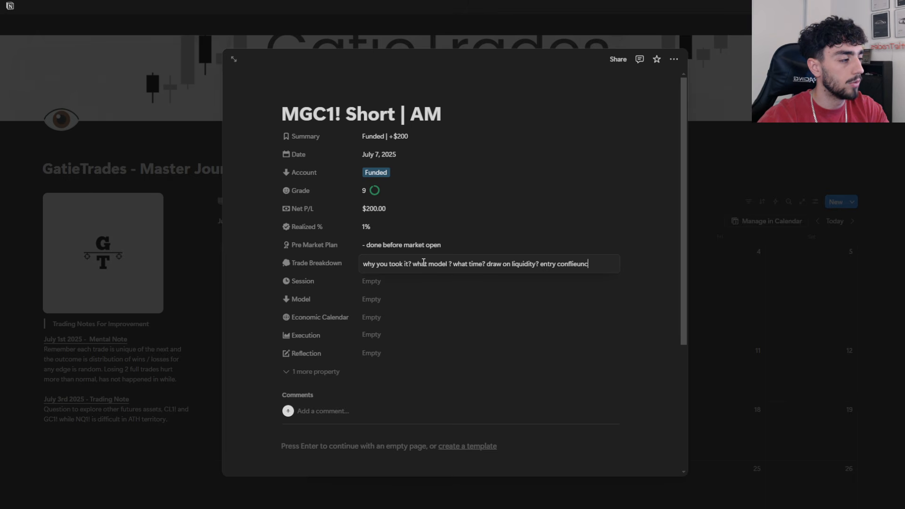
text(e?)
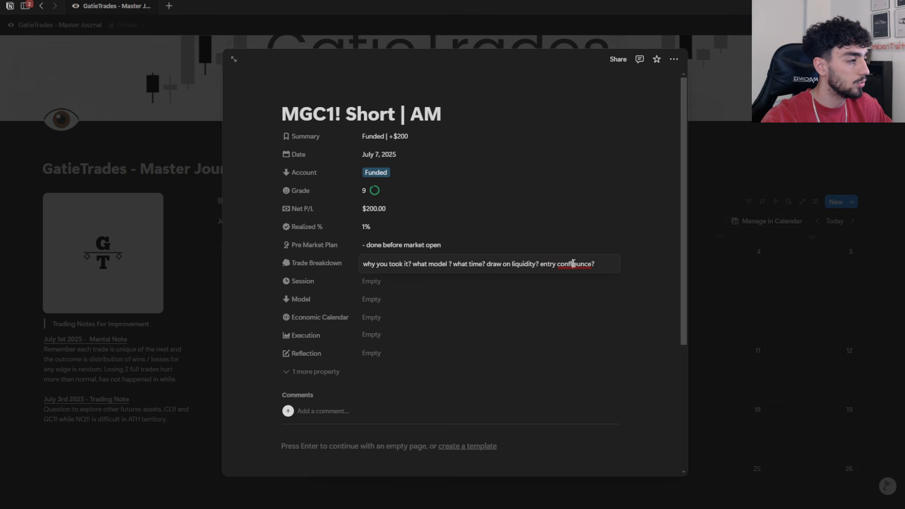
right_click(573, 264)
click(594, 276)
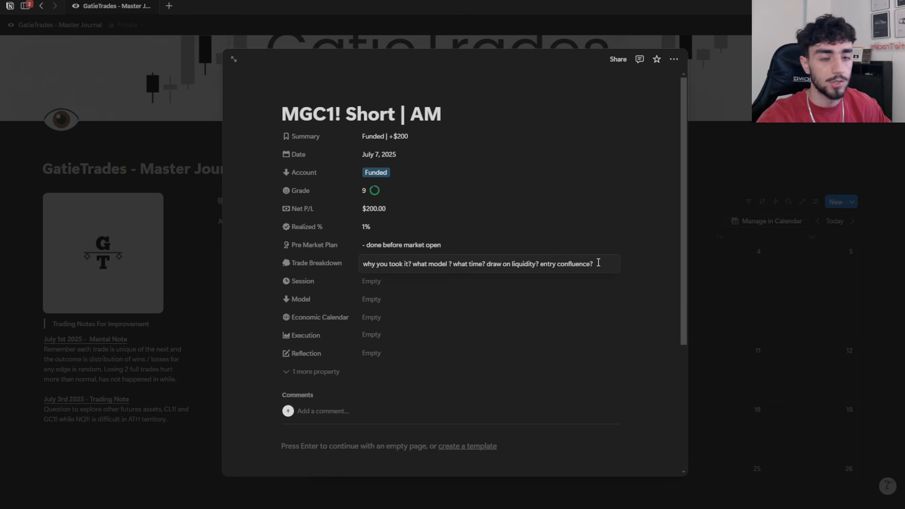
Step: Set the trade's Session to AM Session and its Model to Protraction
click(389, 283)
click(390, 283)
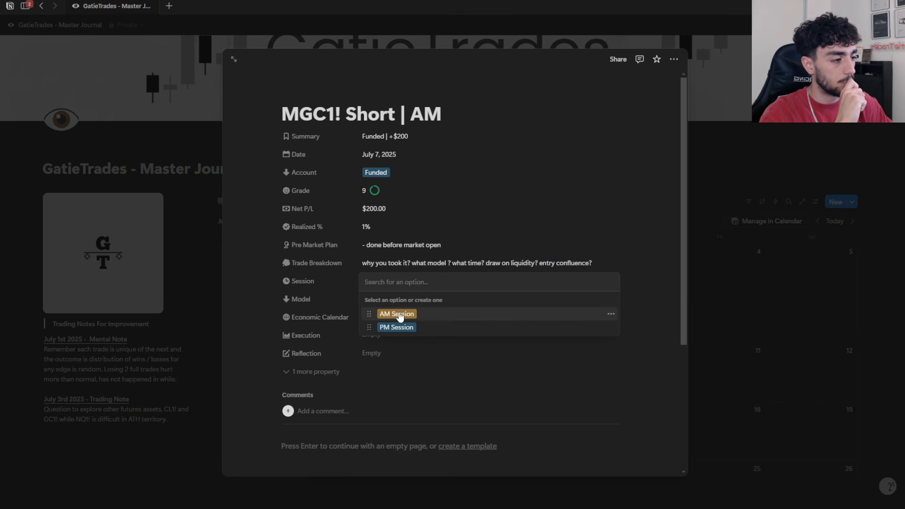
click(398, 315)
click(396, 299)
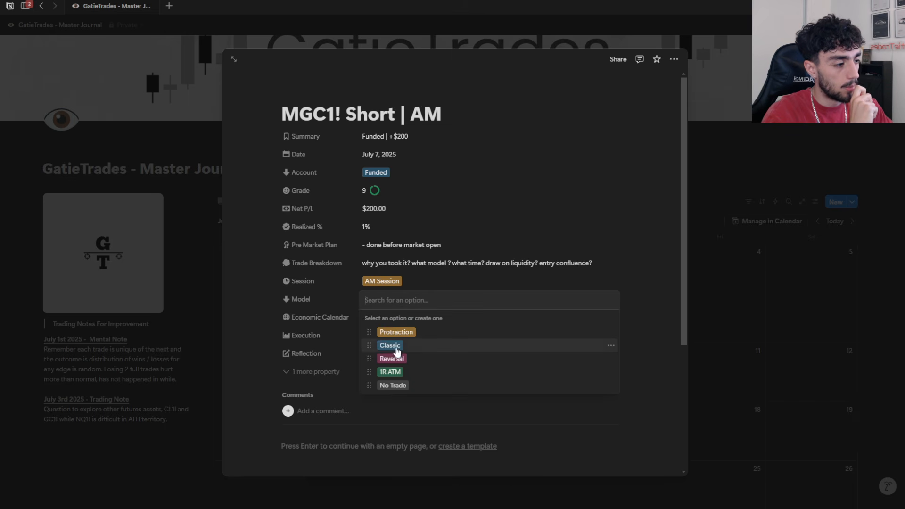
click(401, 335)
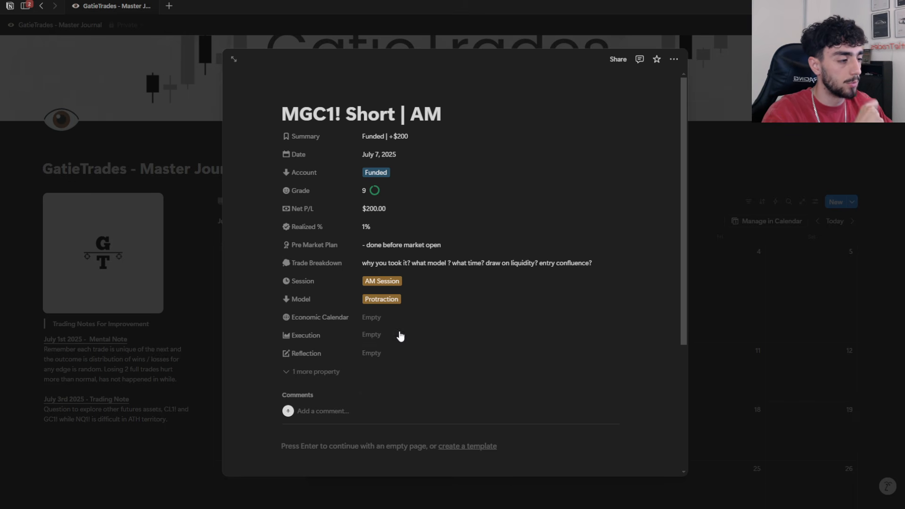
Step: In the Economic Calendar options, move FOMC below 10:00AM RED FOLDER and assign a new option named CPI
click(388, 321)
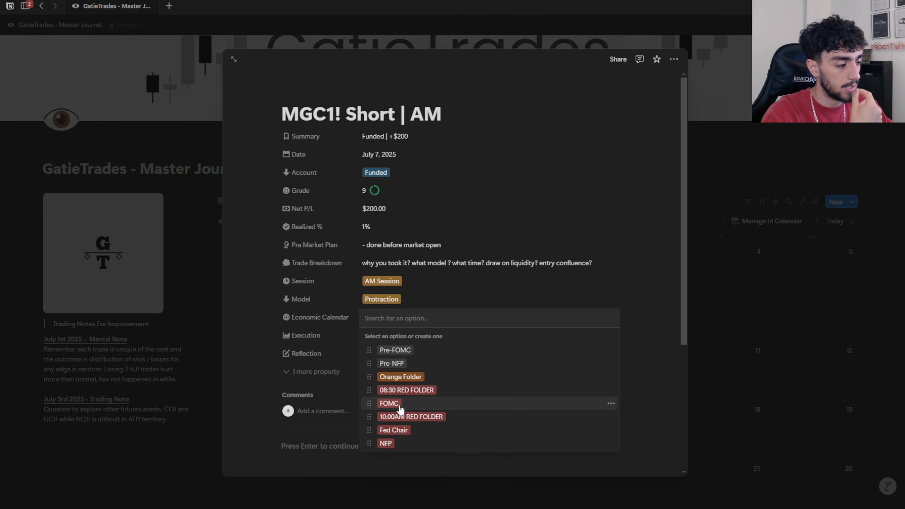
drag(399, 409, 404, 421)
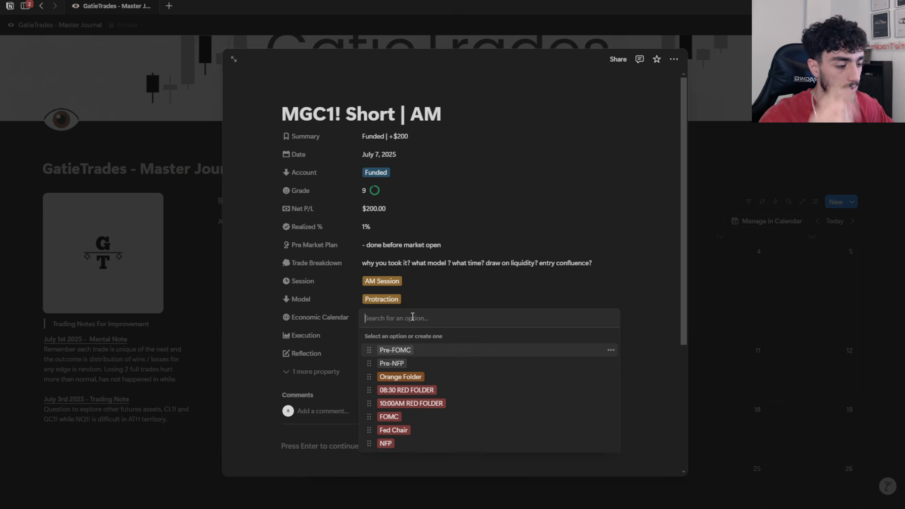
text(CPI)
key(Return)
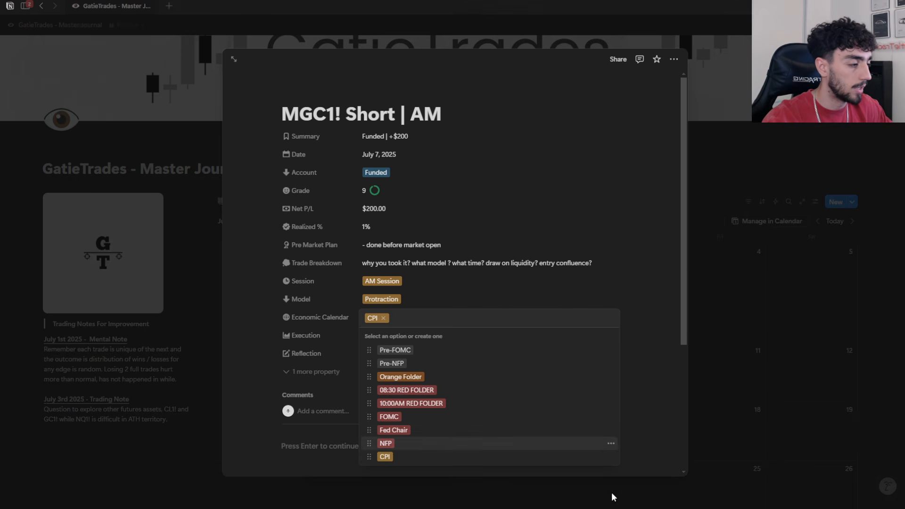
Step: Change the colour of the CPI option to Red and close the Economic Calendar options
click(611, 457)
click(630, 443)
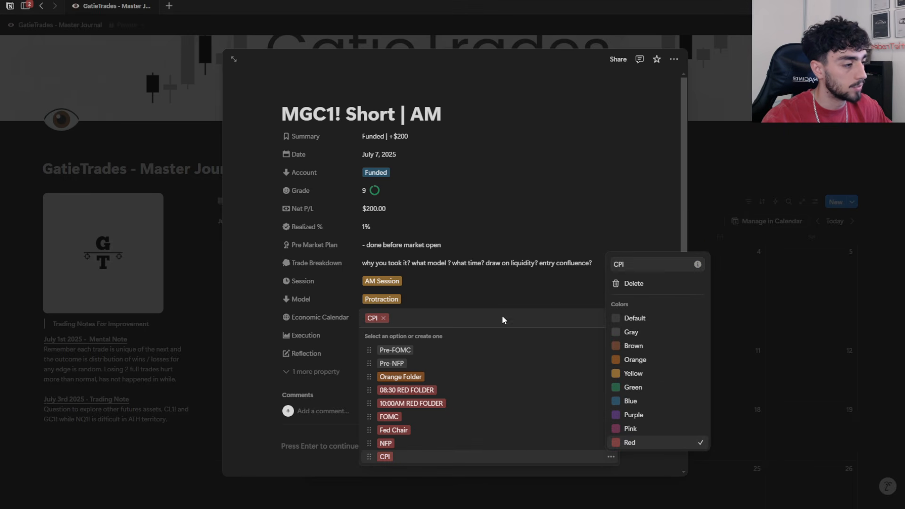
click(553, 213)
click(506, 228)
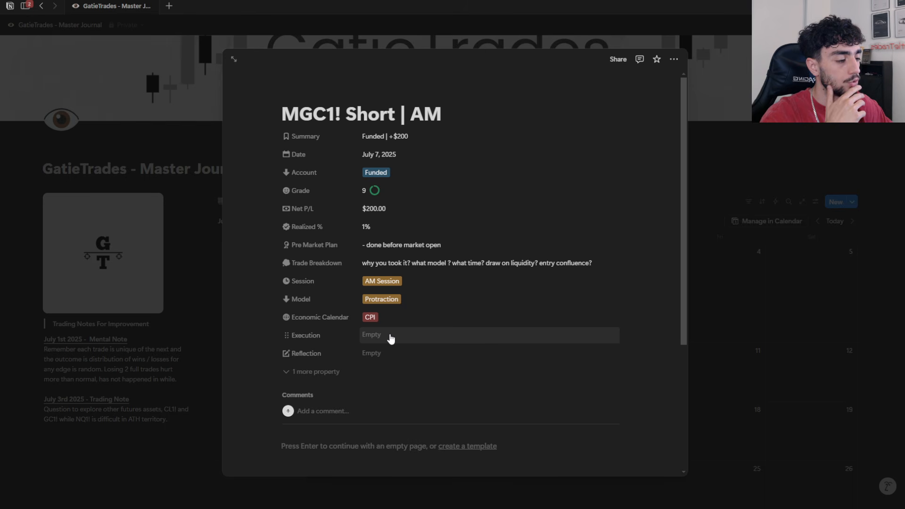
Step: Fill in the Reflection with "Emotion", a blank line, and "What happened during / after the trade?"
click(390, 337)
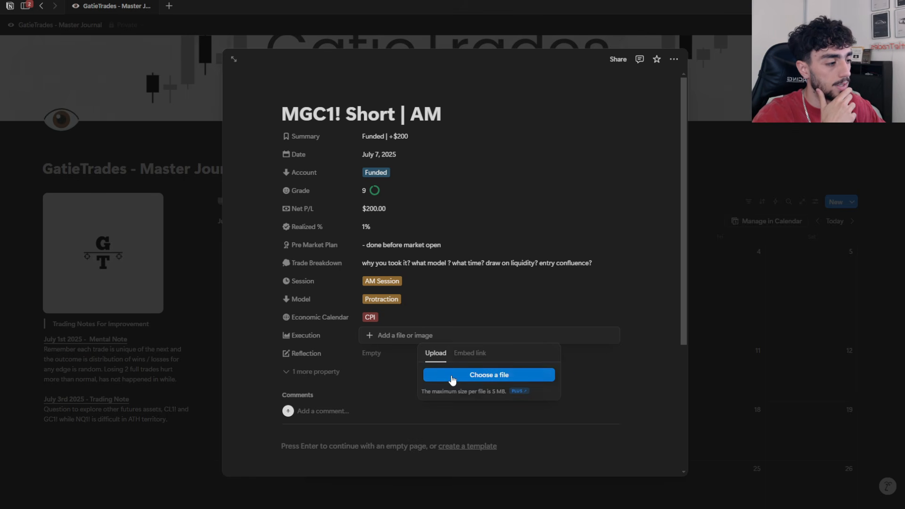
click(366, 350)
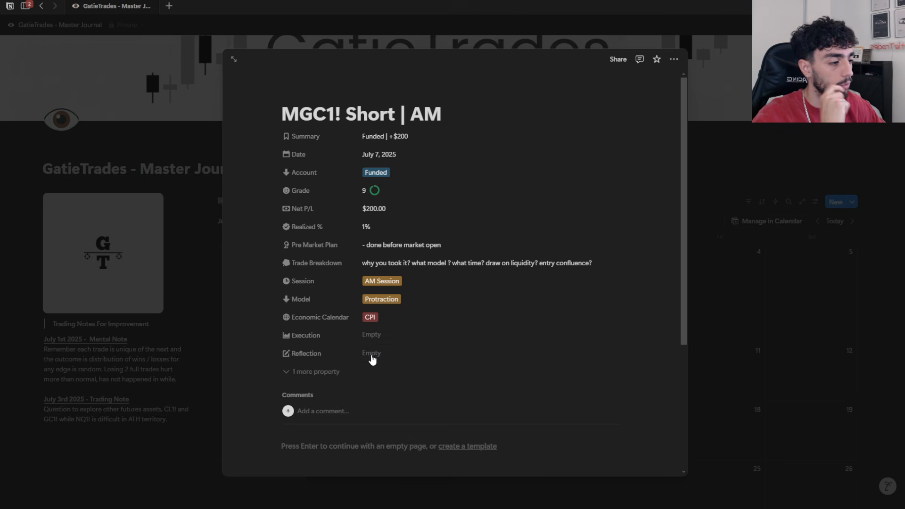
click(374, 353)
text(Emotion)
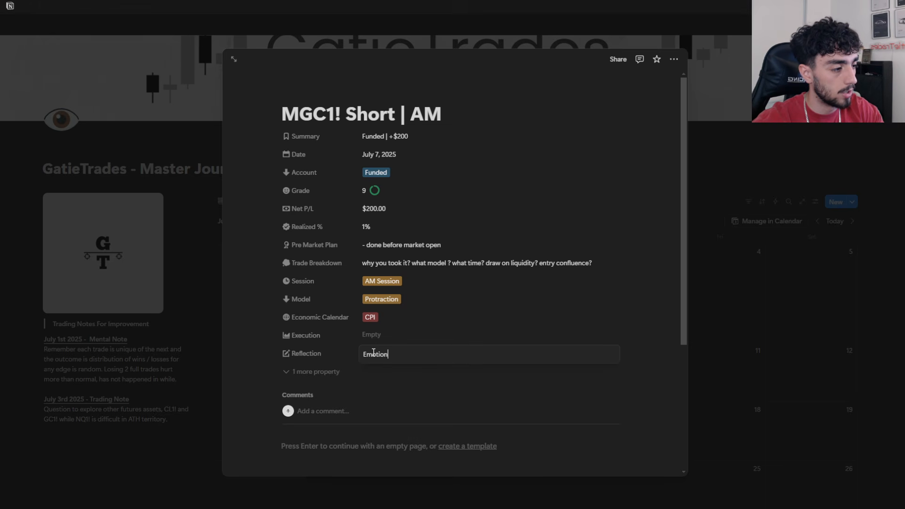
key(shift+Return)
key(shift+Return)
text(What happened during)
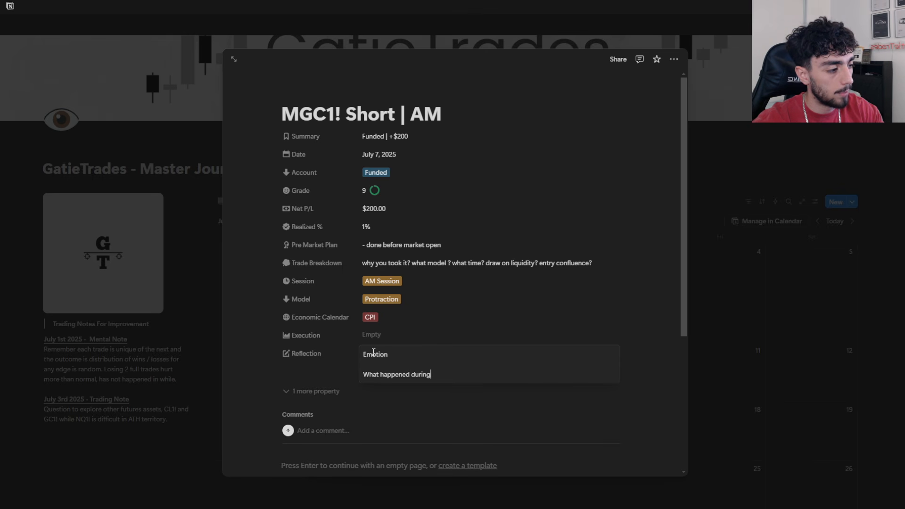
key(BackSpace)
key(BackSpace)
key(BackSpace)
key(BackSpace)
text(ring / afte)
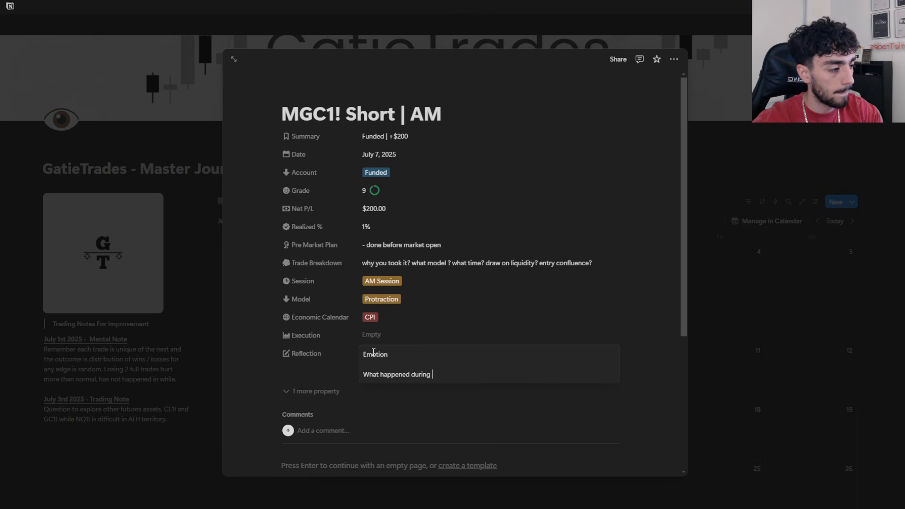
text(r the trade?)
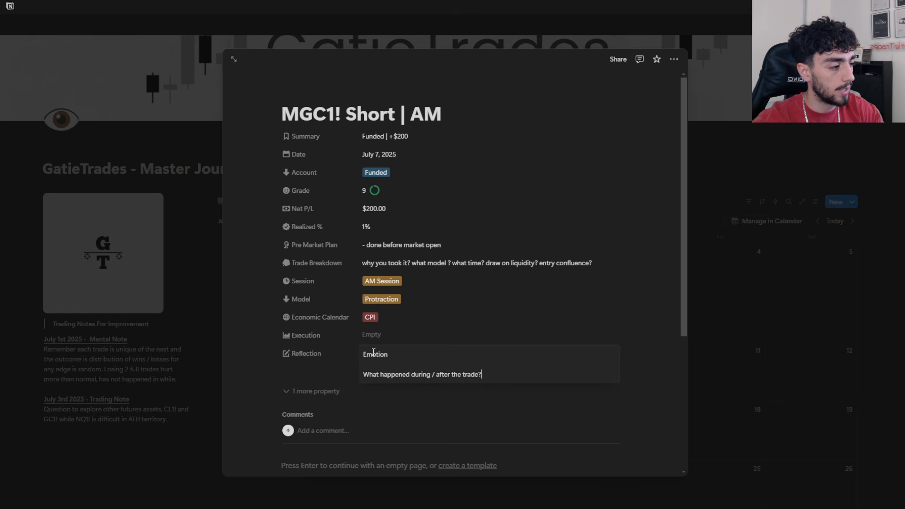
Step: In the Reflection, change "Emotion" to "Emotions" and add "Any lessons?" below the existing text after a blank line
key(shift+Return)
key(shift+Return)
click(394, 355)
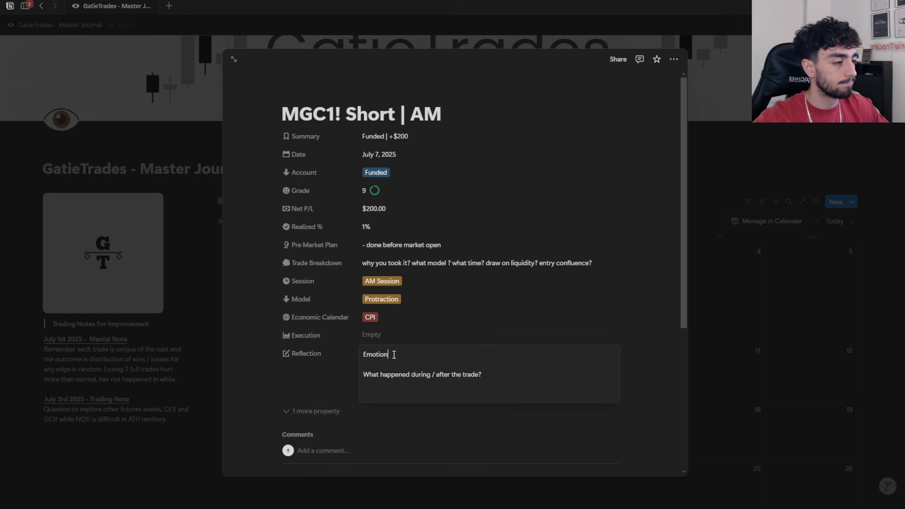
text(s)
click(388, 389)
key(shift+Return)
text(Any lessons?)
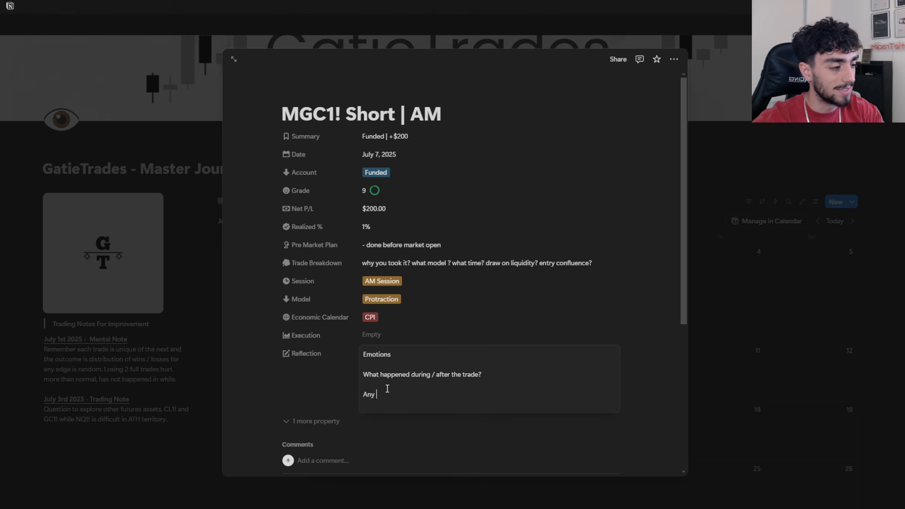
Step: Add "Any key observations?" to the Reflection after a blank line
key(shift+Return)
key(shift+Return)
text(Any key obsercvat)
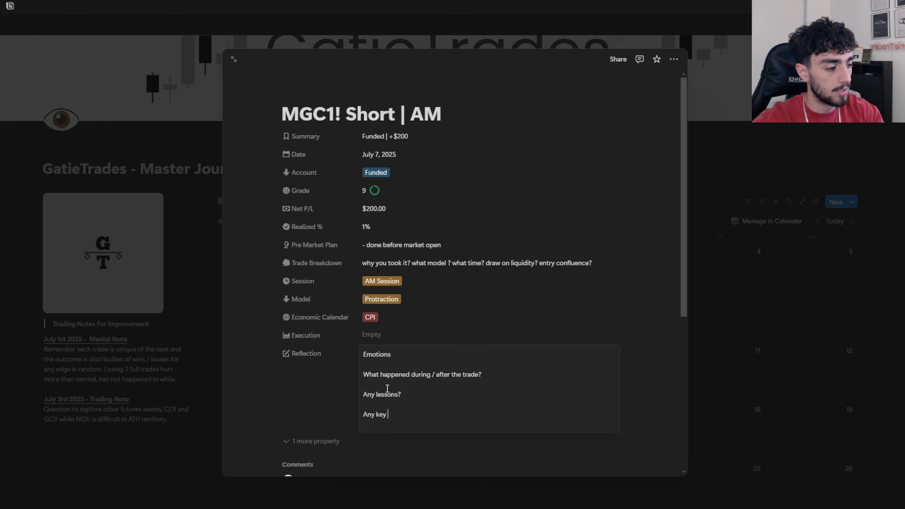
key(BackSpace)
key(BackSpace)
key(BackSpace)
key(BackSpace)
text(vations?)
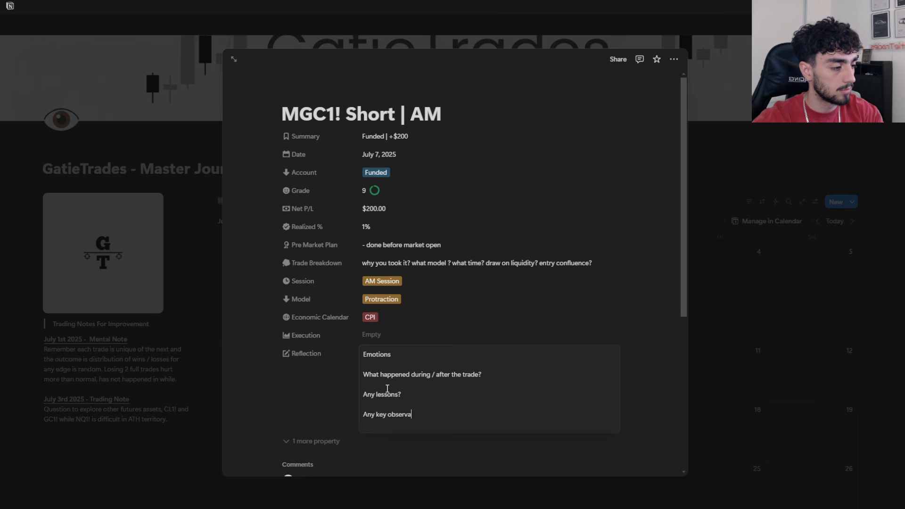
Step: Add "Anything you missed?" to the Reflection below the key observations question, separated by a blank line
key(shift+Return)
key(shift+Return)
text(aynt)
key(BackSpace)
key(BackSpace)
key(BackSpace)
key(BackSpace)
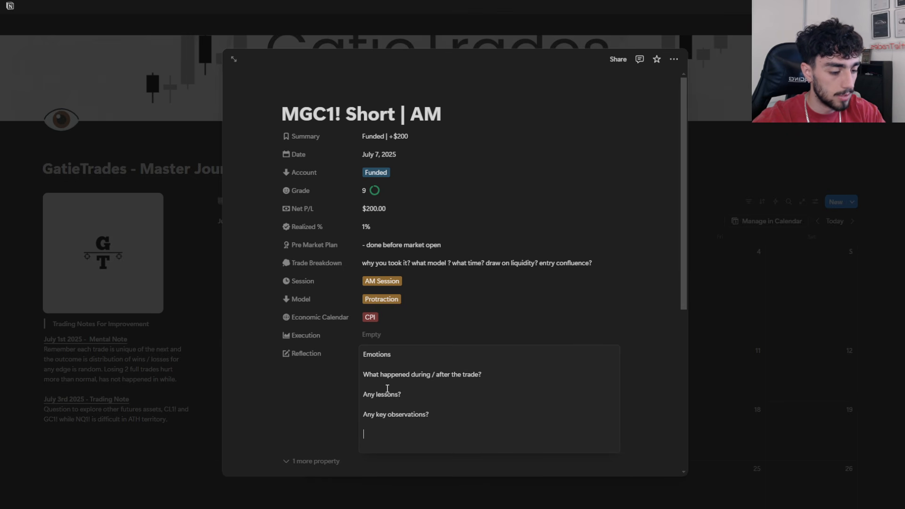
text(Anything you missed?)
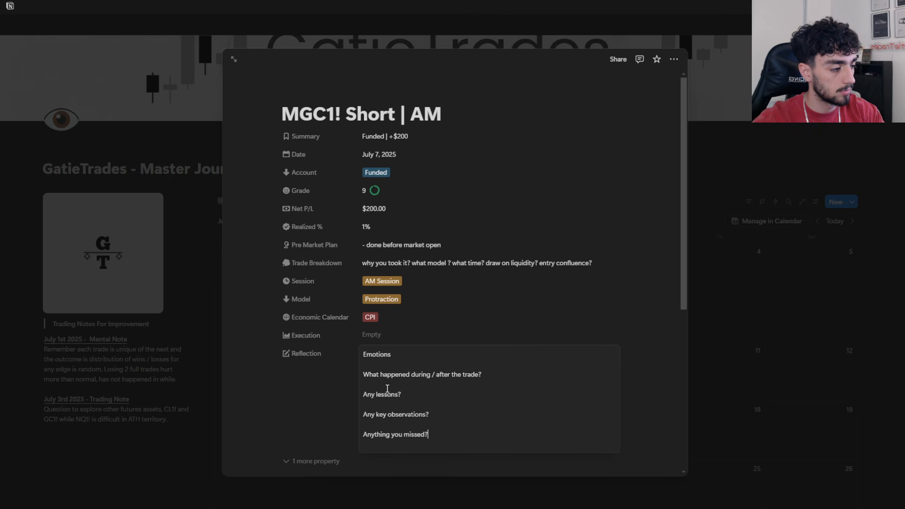
text( etc et)
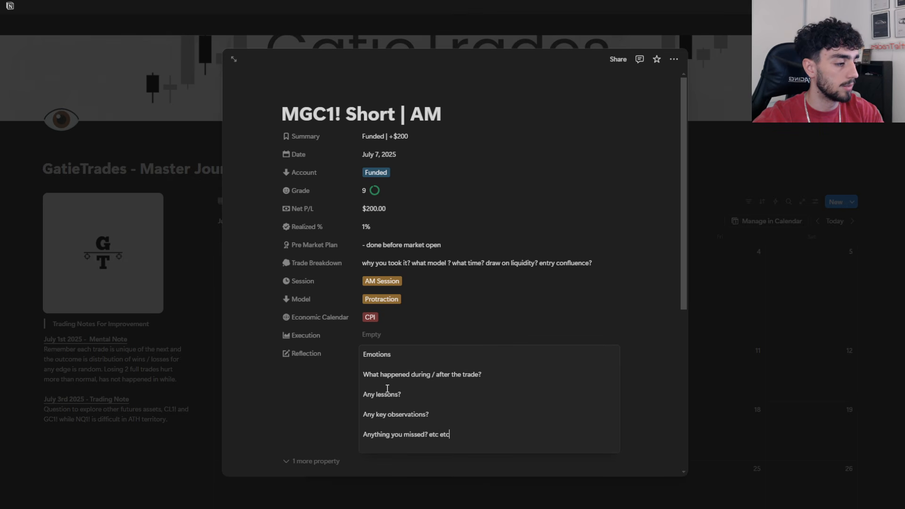
key(BackSpace)
key(BackSpace)
key(BackSpace)
key(BackSpace)
key(BackSpace)
key(BackSpace)
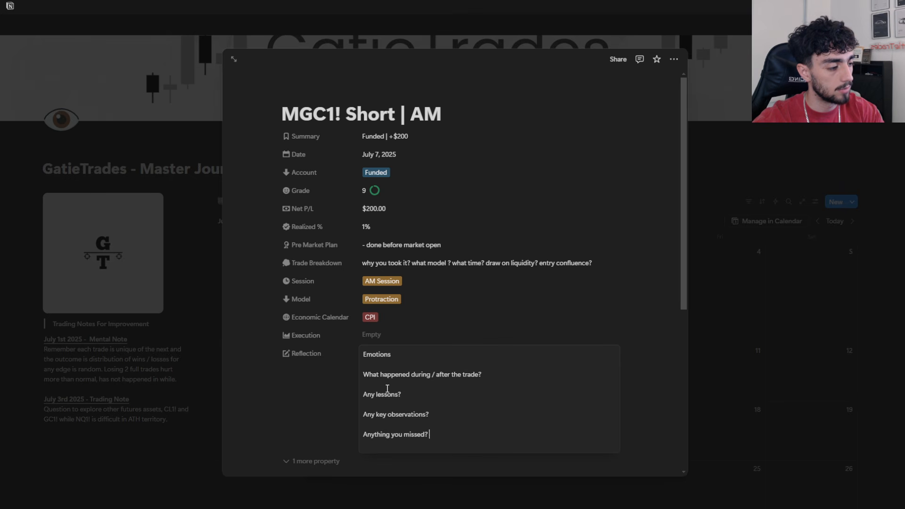
Step: Add "Anything you could have done differently?" as the last separate line of the Reflection and finish editing it
text(Could have done differently?)
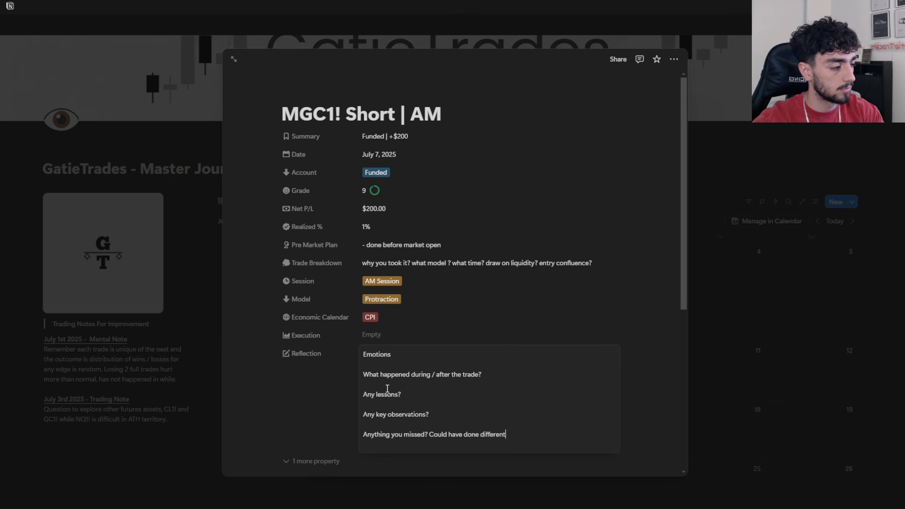
click(430, 435)
key(shift+Return)
key(shift+Return)
text(Anything)
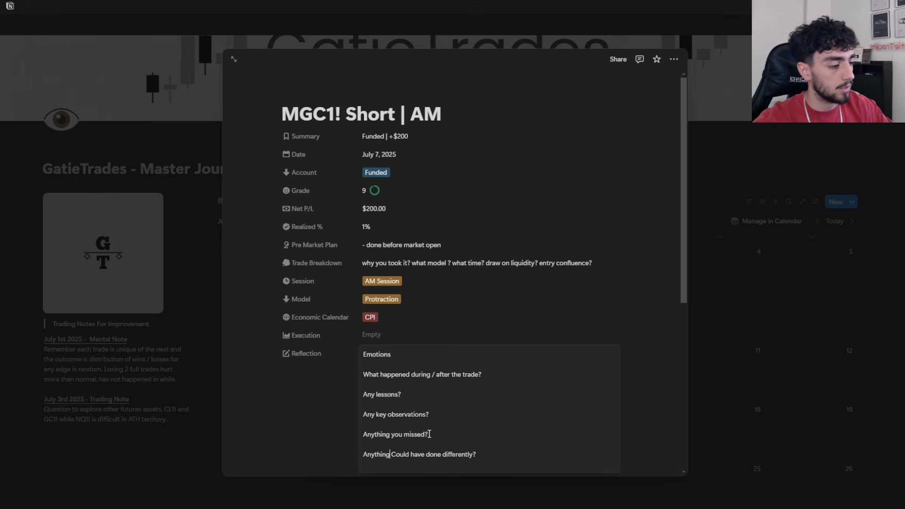
text( you)
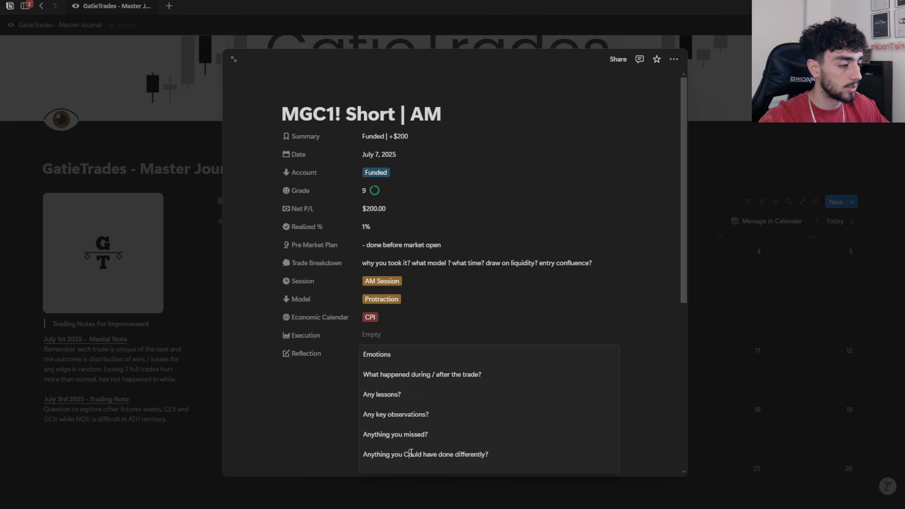
key(Delete)
text(c)
key(Escape)
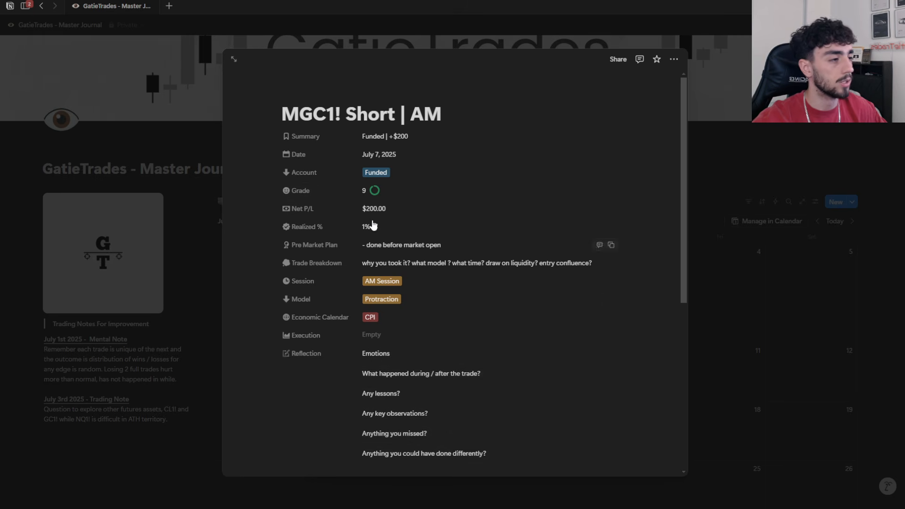
click(301, 190)
click(397, 192)
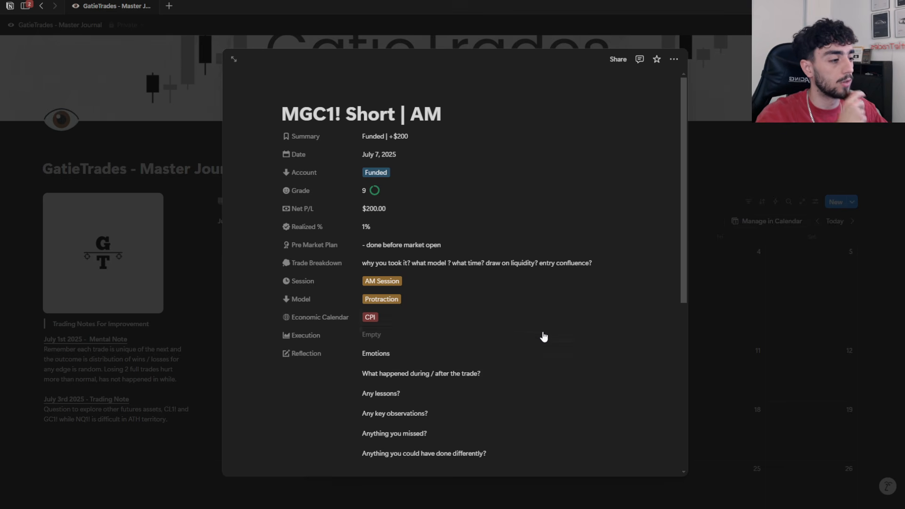
scroll(383, 316, down, 1)
scroll(415, 203, up, 1)
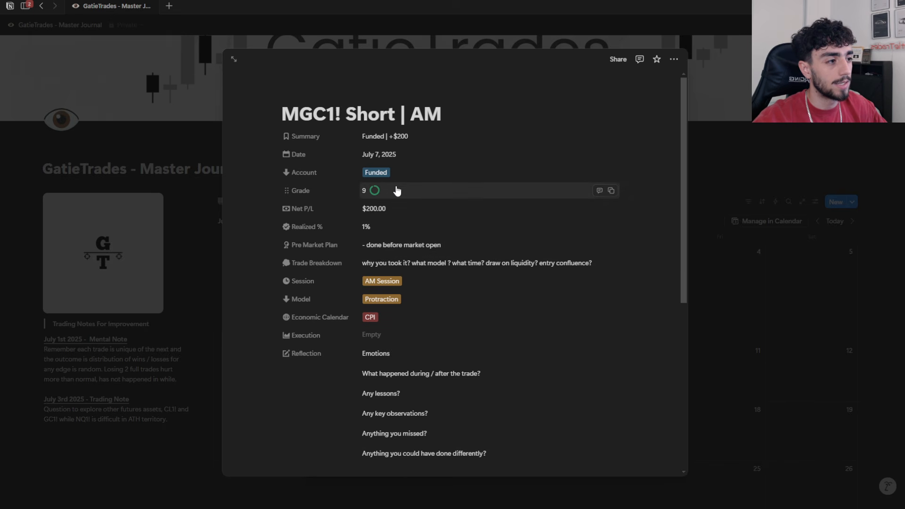
scroll(469, 359, down, 4)
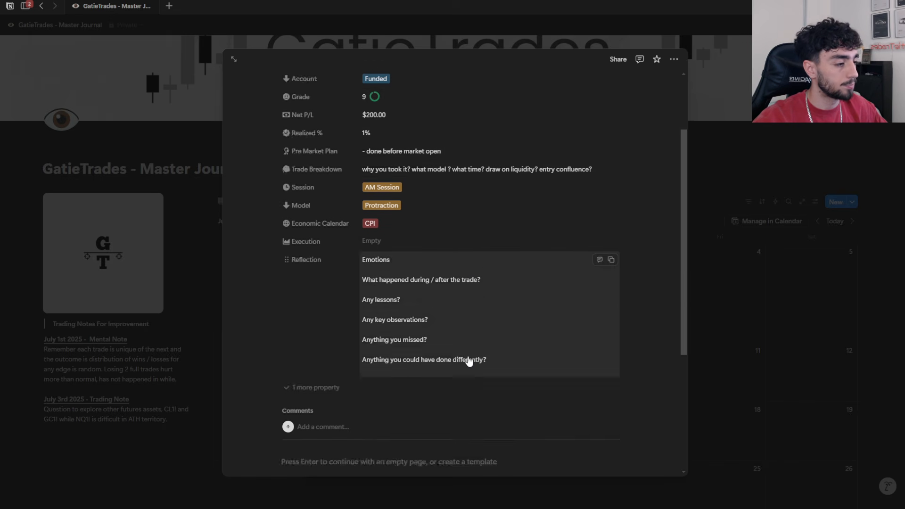
scroll(445, 317, up, 2)
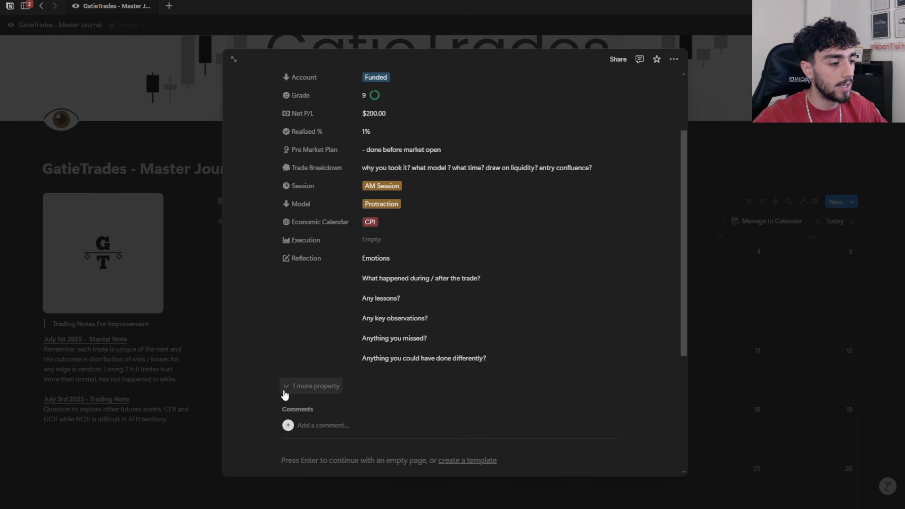
Step: Reveal the entry's hidden property, set Month to July, and close the entry
click(289, 389)
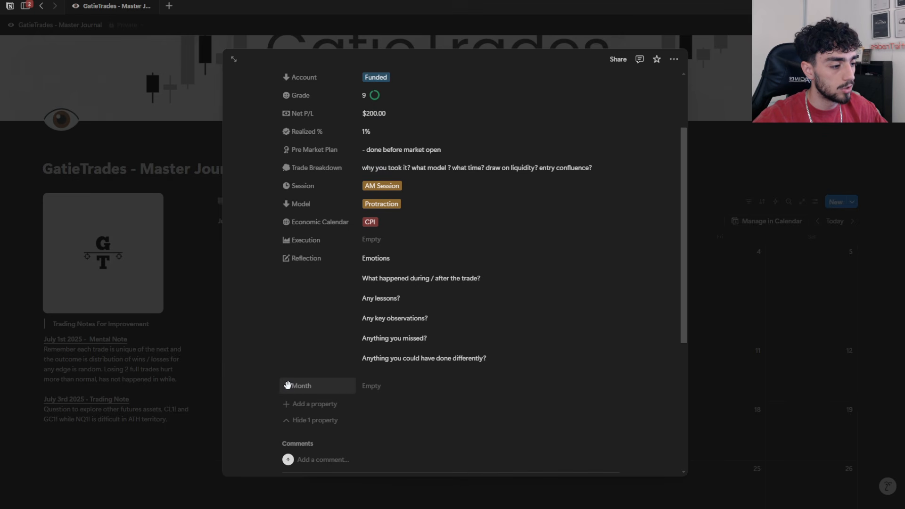
click(374, 387)
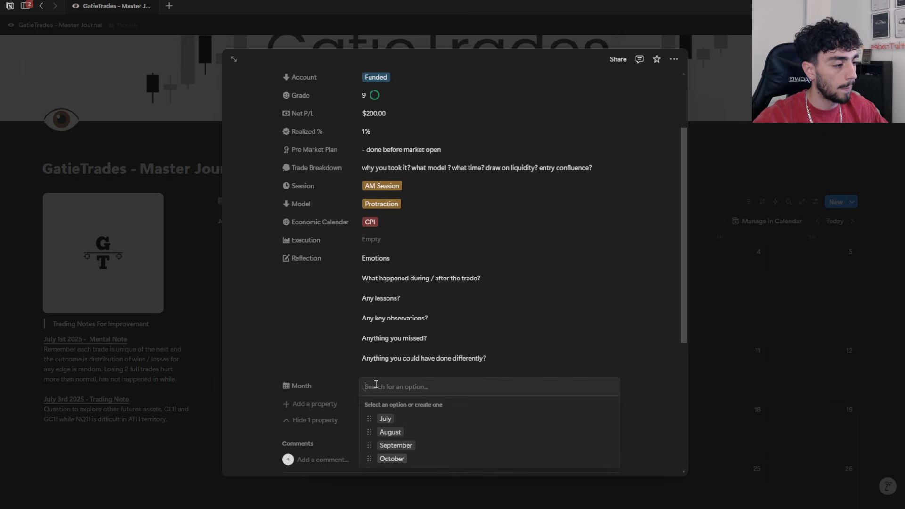
click(402, 423)
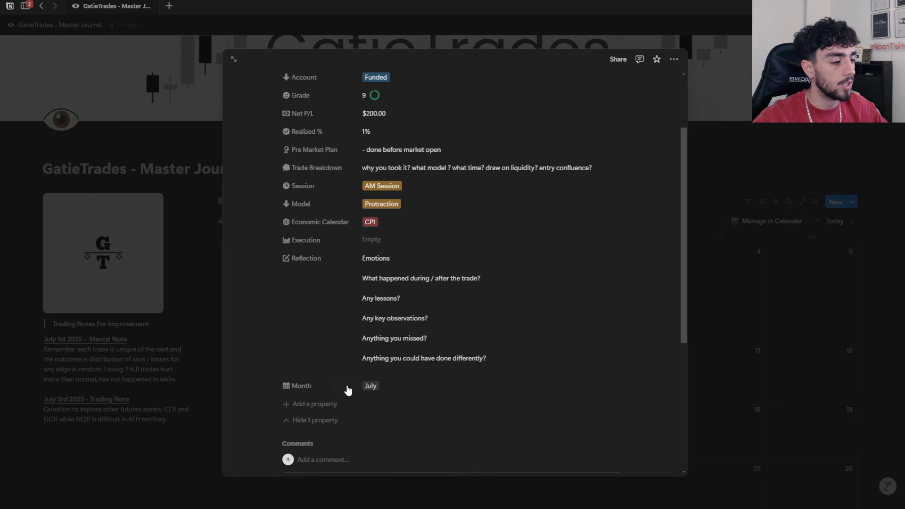
click(215, 336)
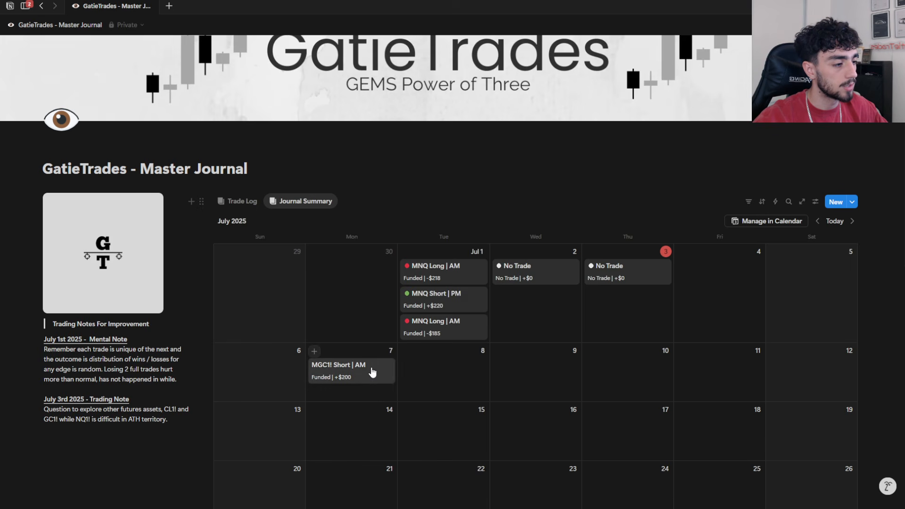
Step: Group the Trade Log table by Month and collapse its July group
click(240, 201)
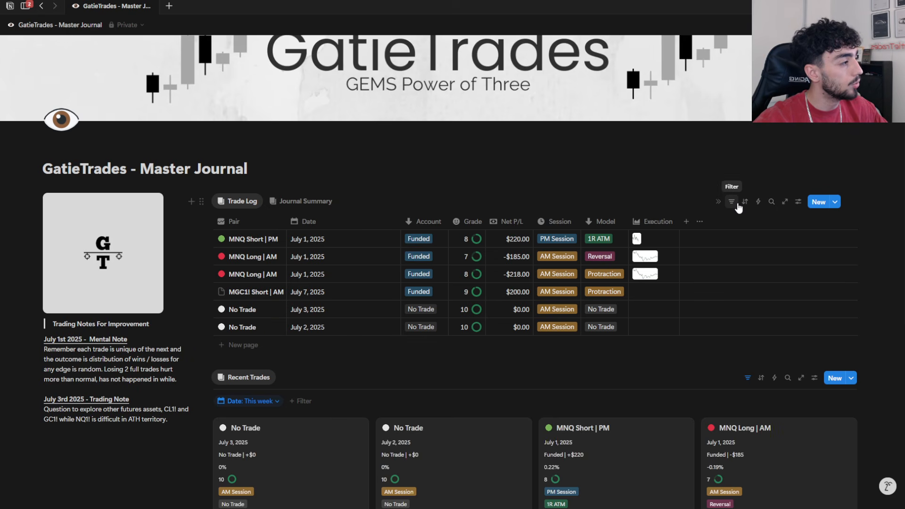
click(797, 202)
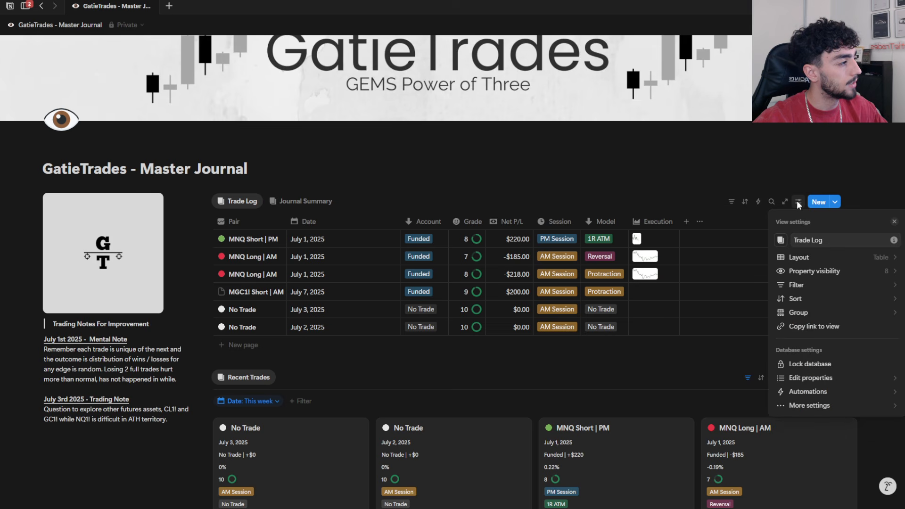
click(807, 313)
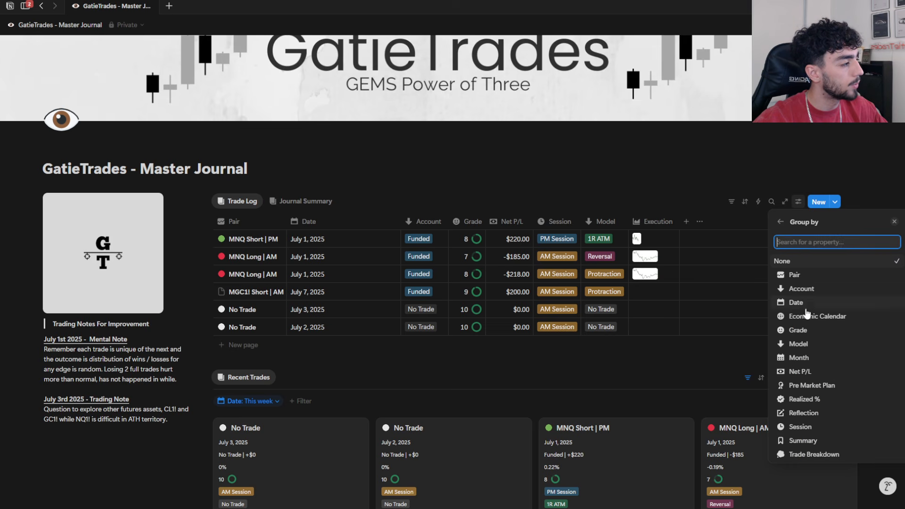
click(805, 358)
click(301, 237)
click(219, 224)
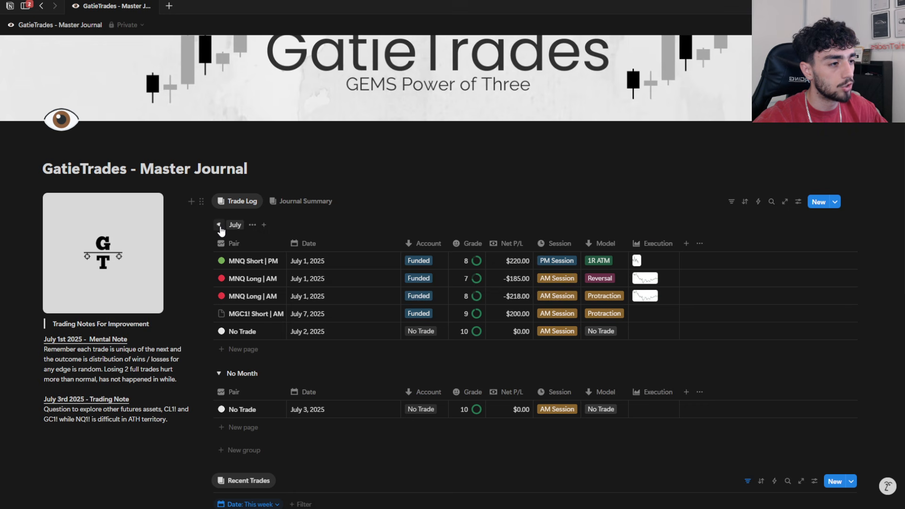
click(218, 225)
Step: Open the July 3, 2025 No Trade entry under No Month, set its Month to July, and close it
click(267, 281)
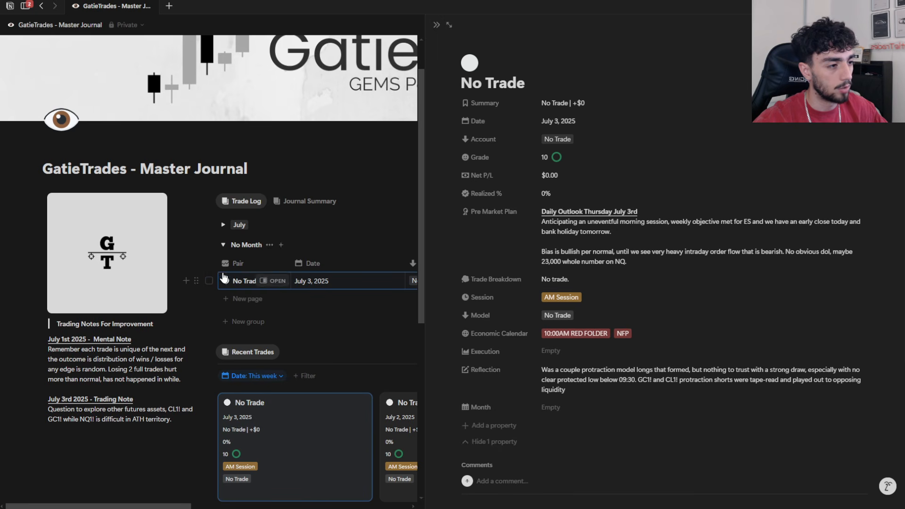
click(551, 407)
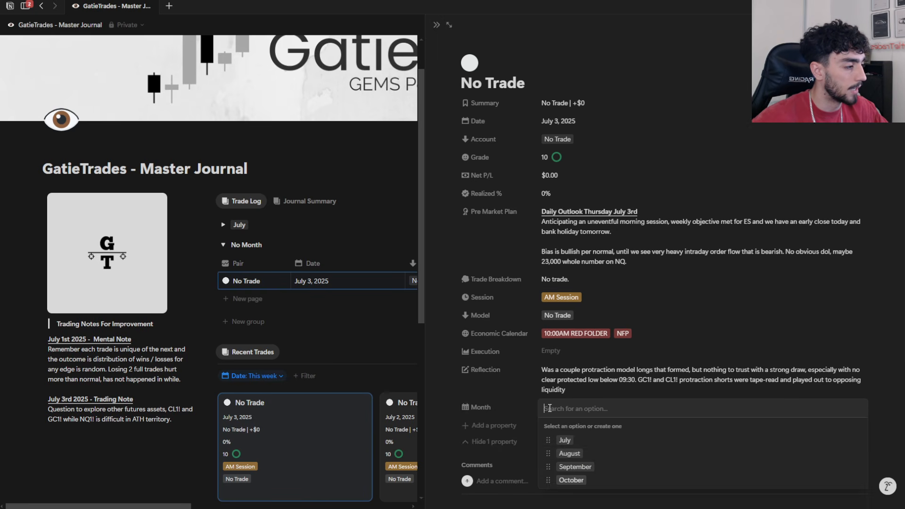
click(580, 440)
click(350, 243)
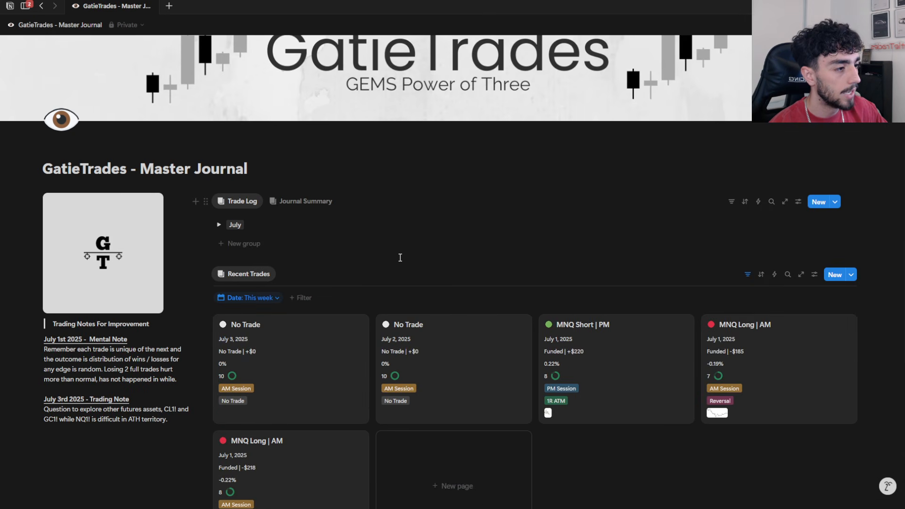
Step: Toggle the July group in the Trade Log and leave it expanded
click(218, 225)
click(218, 225)
click(219, 226)
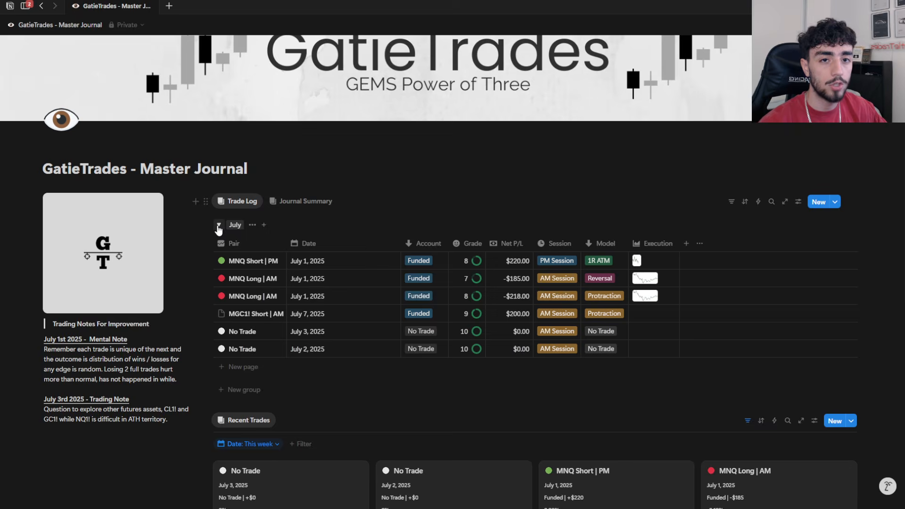
click(218, 227)
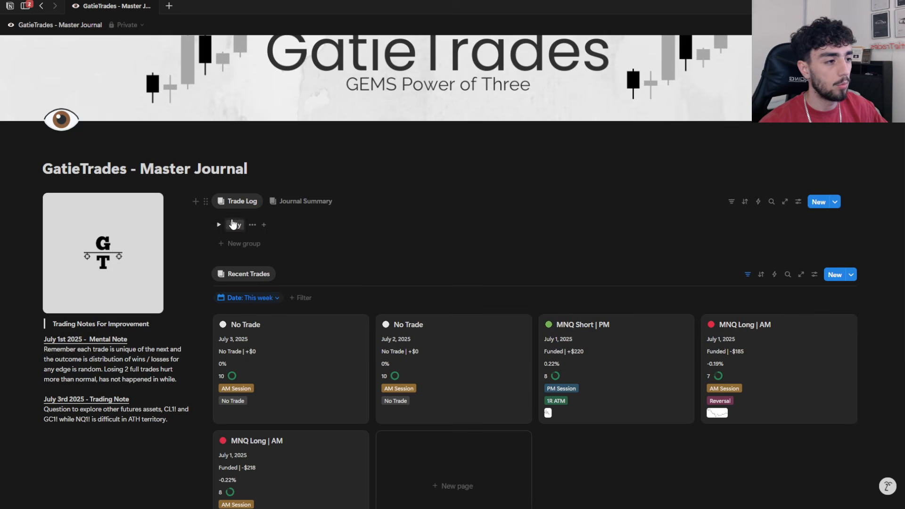
click(218, 225)
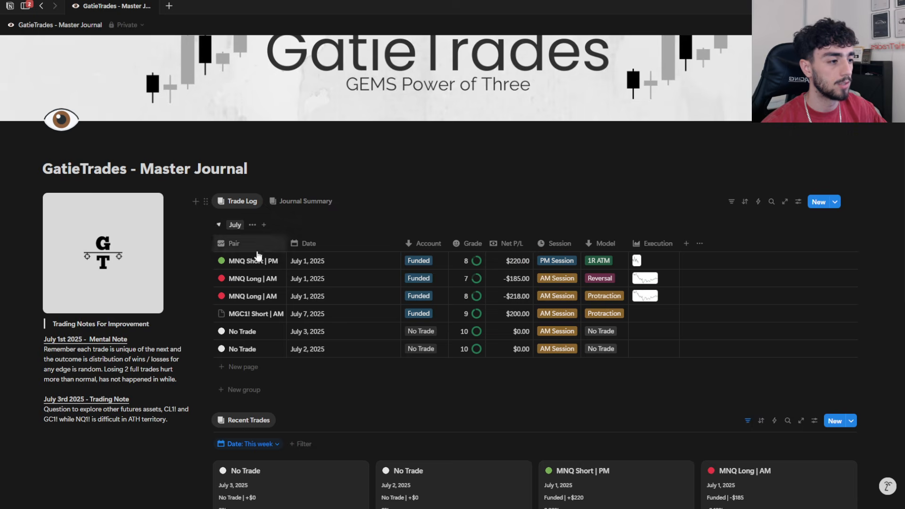
Step: Give the July 7 MGC1! trade a large green circle icon and rename it "MGC Short | AM"
click(223, 316)
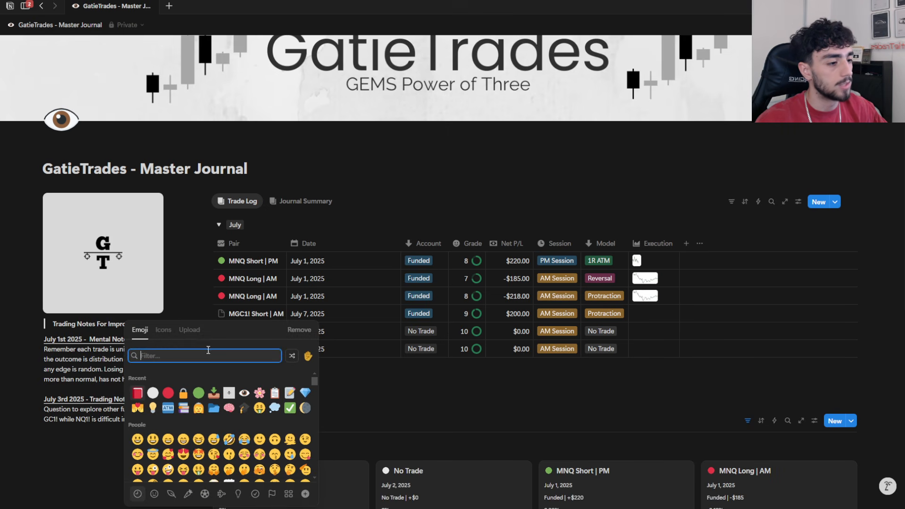
click(199, 393)
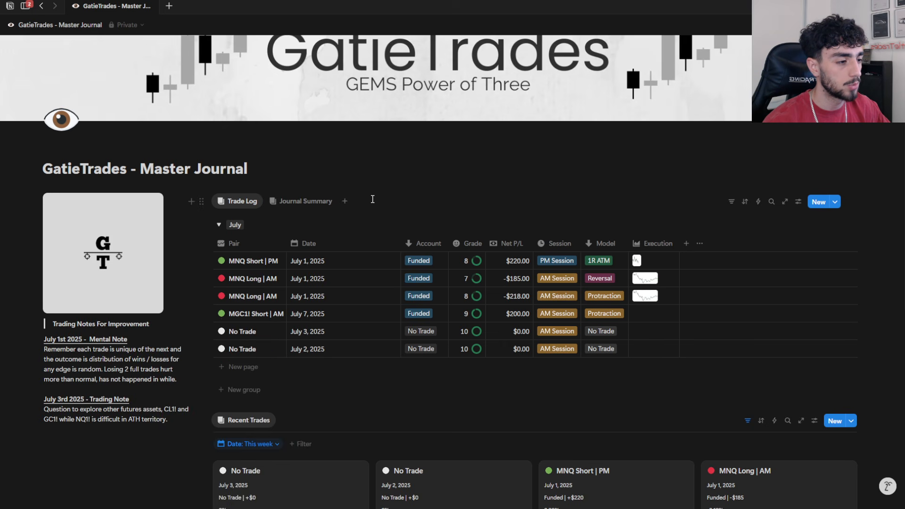
click(244, 310)
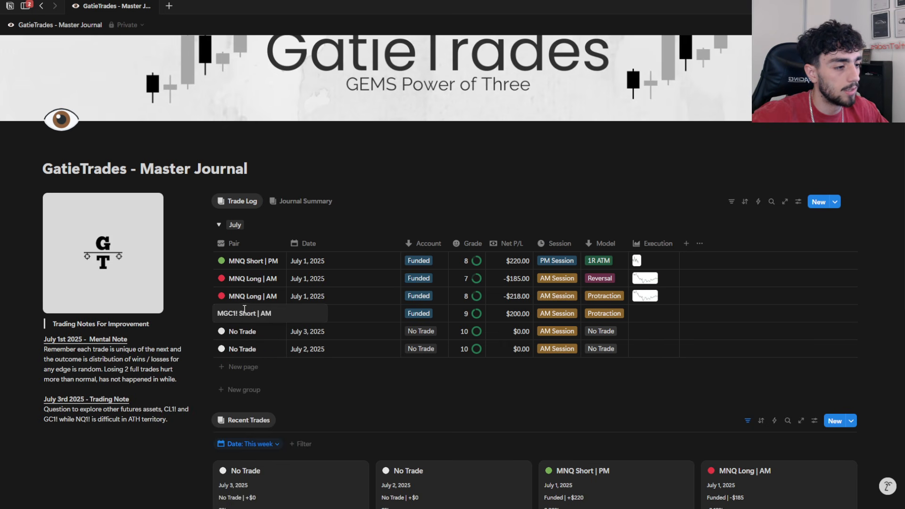
key(BackSpace)
key(BackSpace)
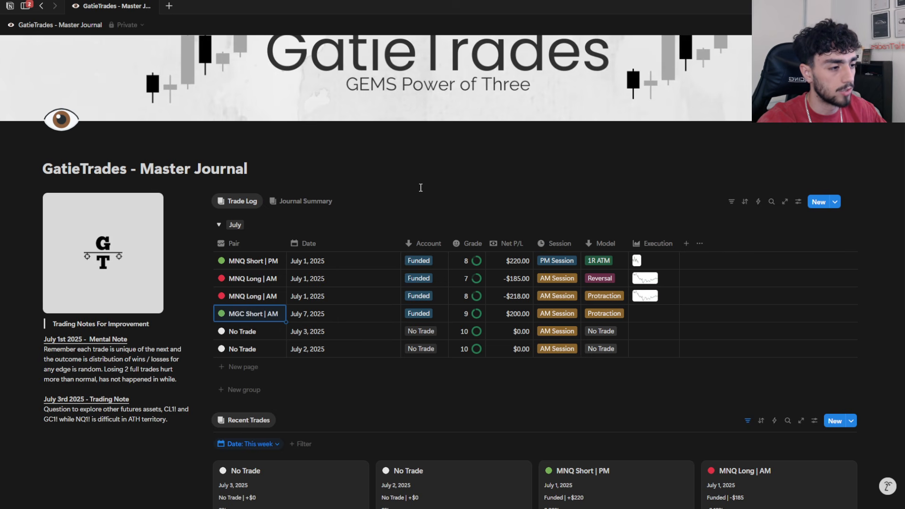
key(Escape)
click(461, 197)
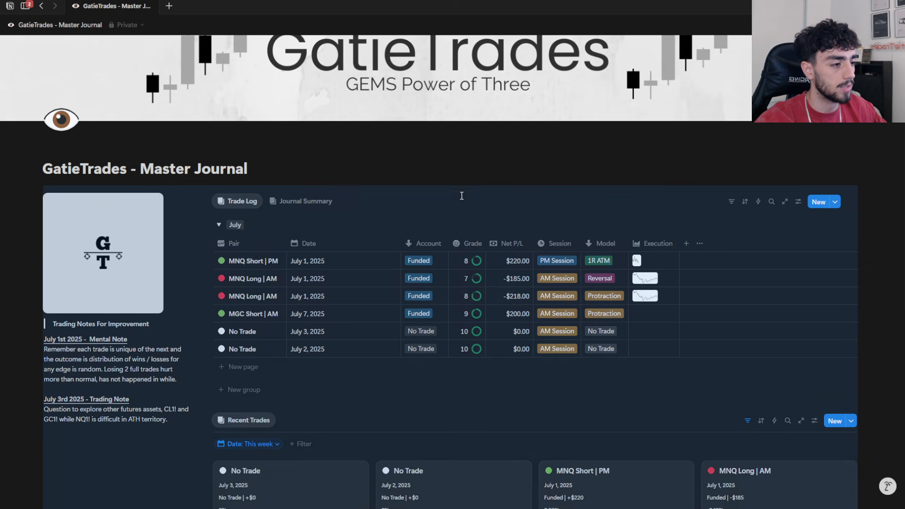
Step: Sort the Trade Log by Date in ascending order and collapse its July group
click(888, 301)
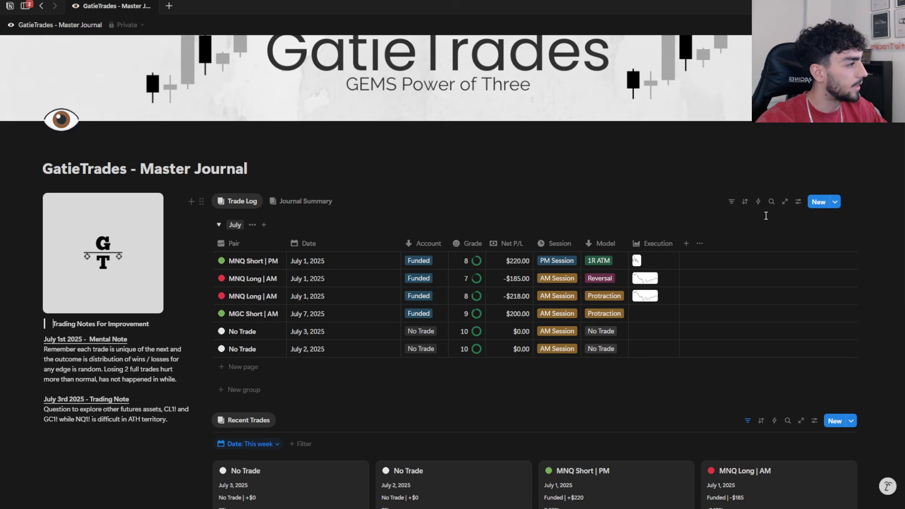
click(745, 202)
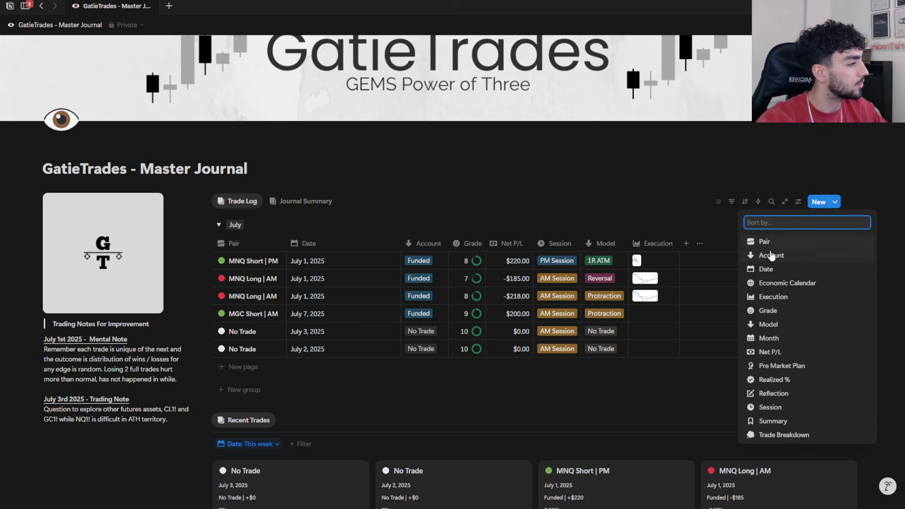
click(774, 269)
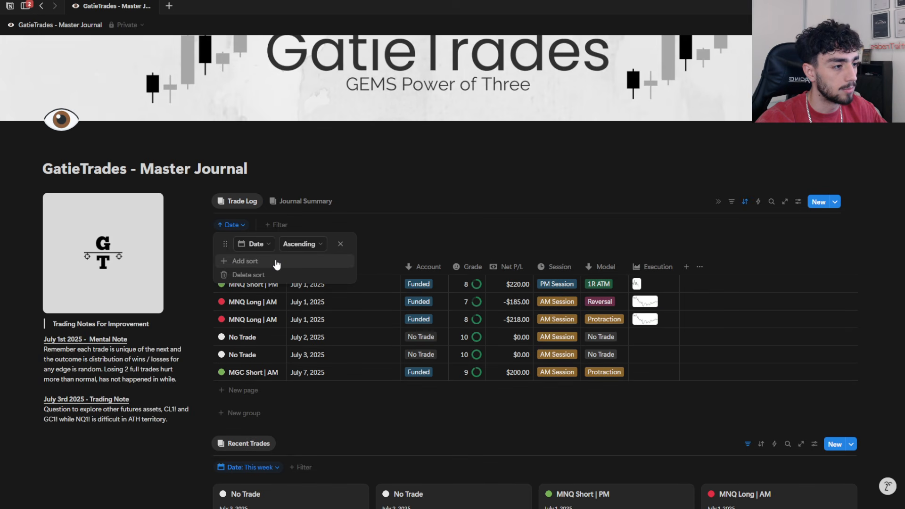
key(Escape)
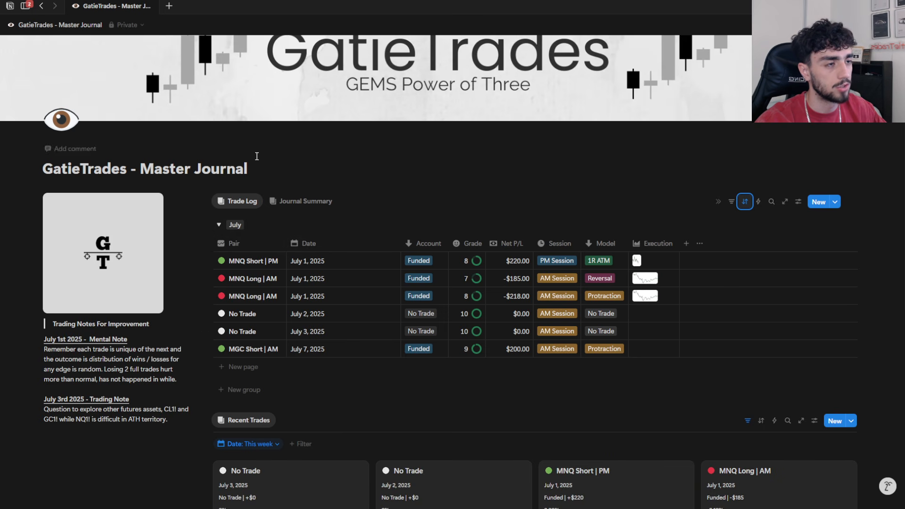
scroll(525, 237, up, 2)
scroll(483, 361, down, 3)
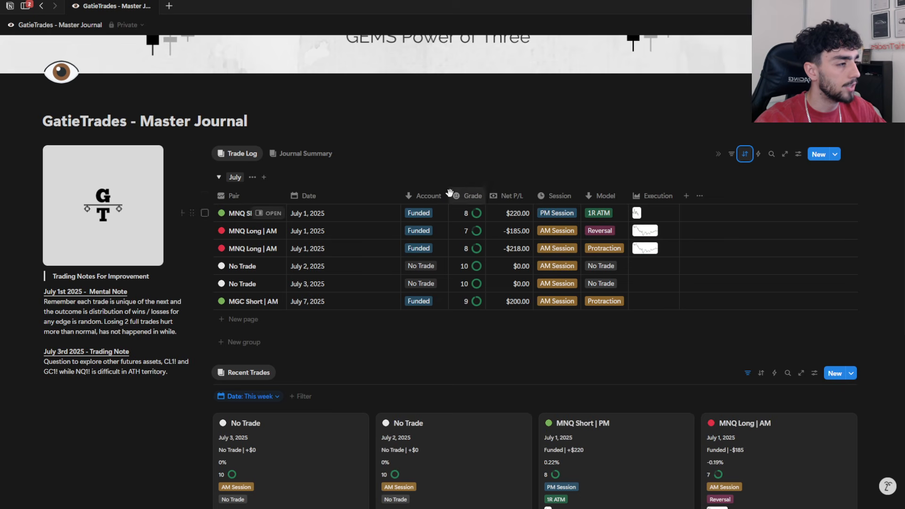
click(219, 178)
scroll(419, 267, up, 2)
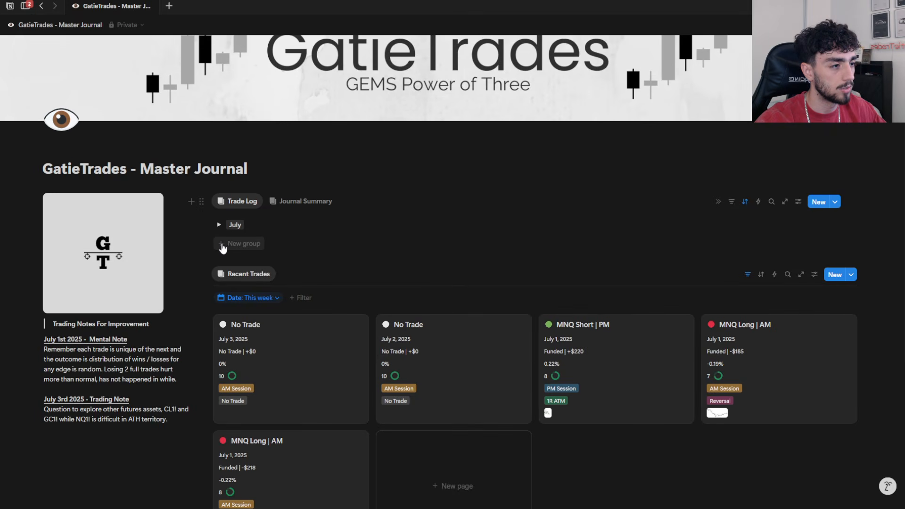
Step: View the July 2025 calendar in Journal Summary, and return to the Trade Log
click(280, 203)
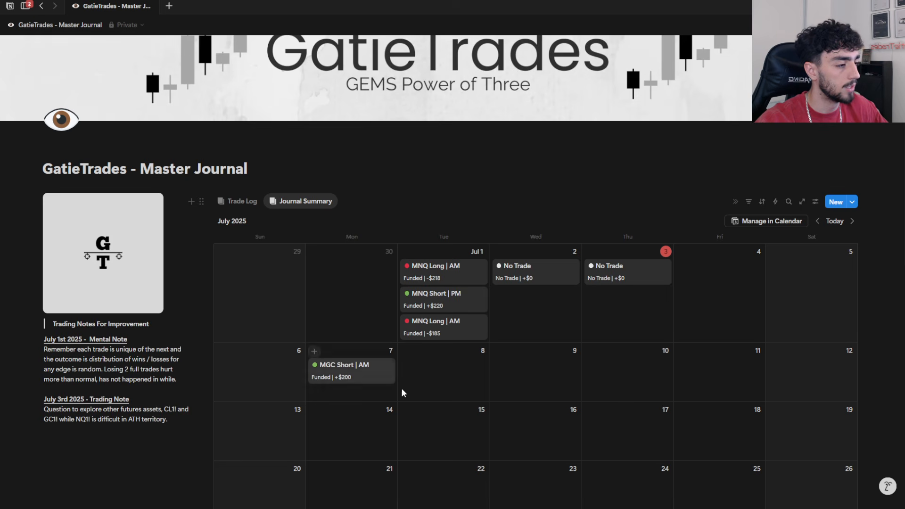
click(243, 204)
scroll(461, 397, down, 1)
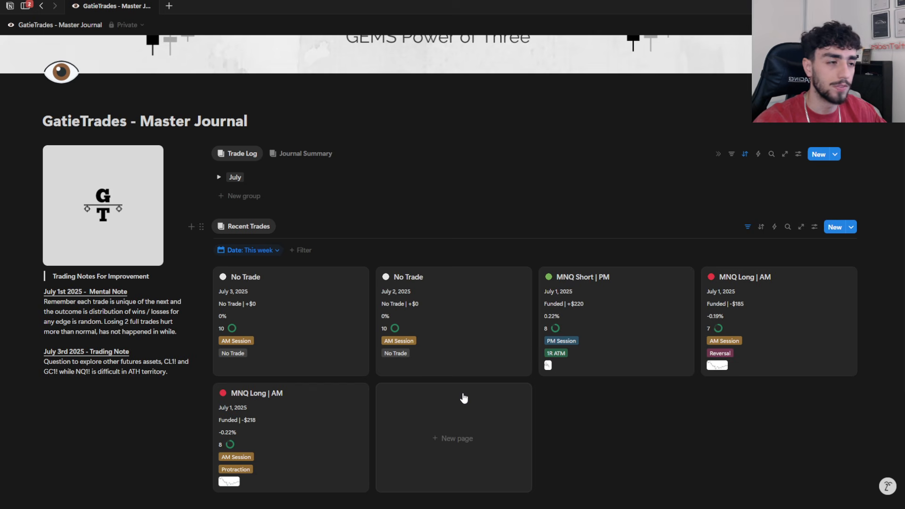
Step: Look over the Recent Trades cards, and briefly expand and collapse the July group in the Trade Log
scroll(465, 399, up, 2)
scroll(463, 344, down, 2)
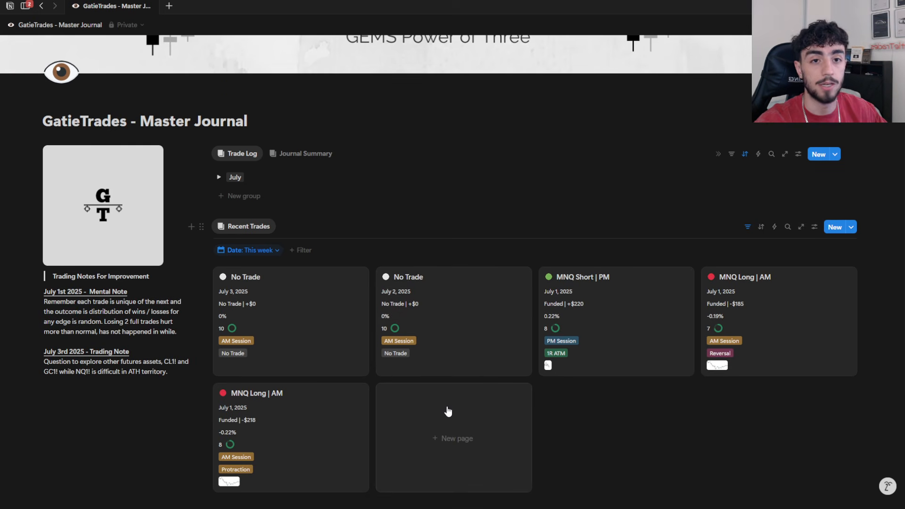
scroll(440, 410, down, 1)
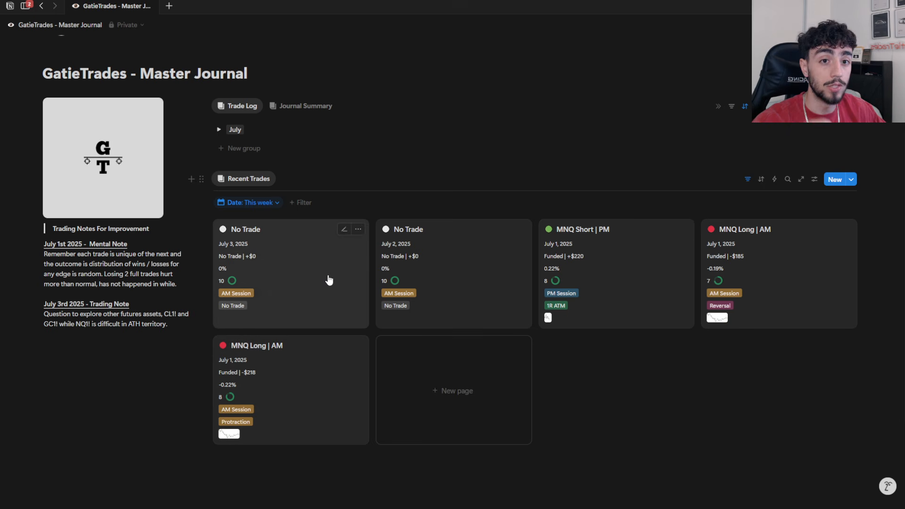
scroll(352, 377, up, 1)
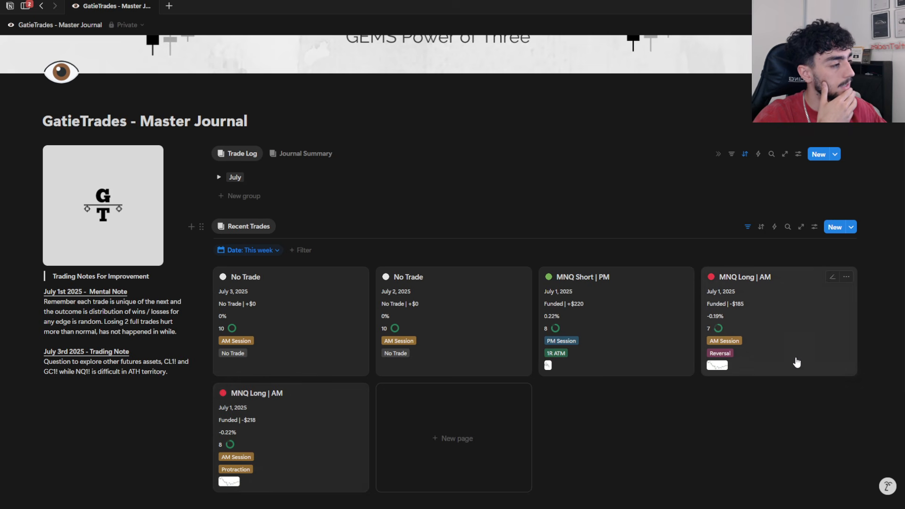
click(219, 178)
click(218, 177)
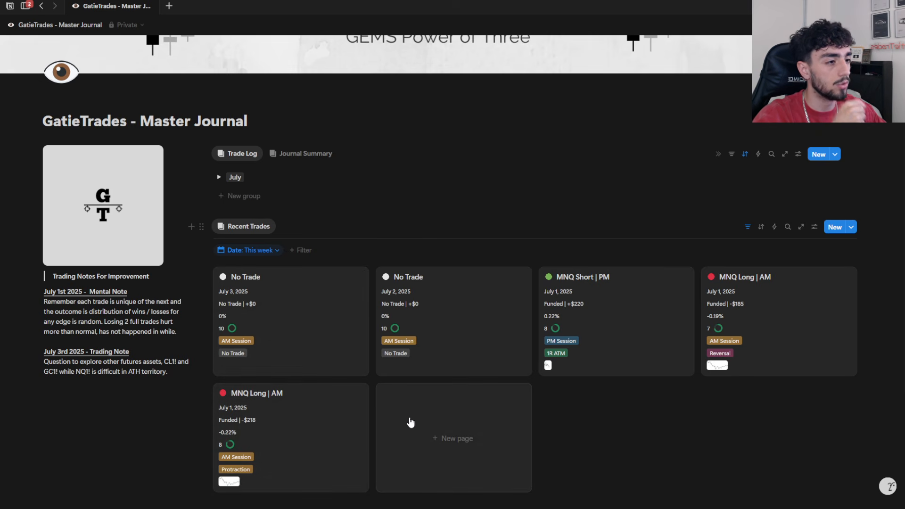
Step: Add a new Table view beside Journal Summary, keeping its default settings
scroll(411, 422, up, 1)
click(345, 201)
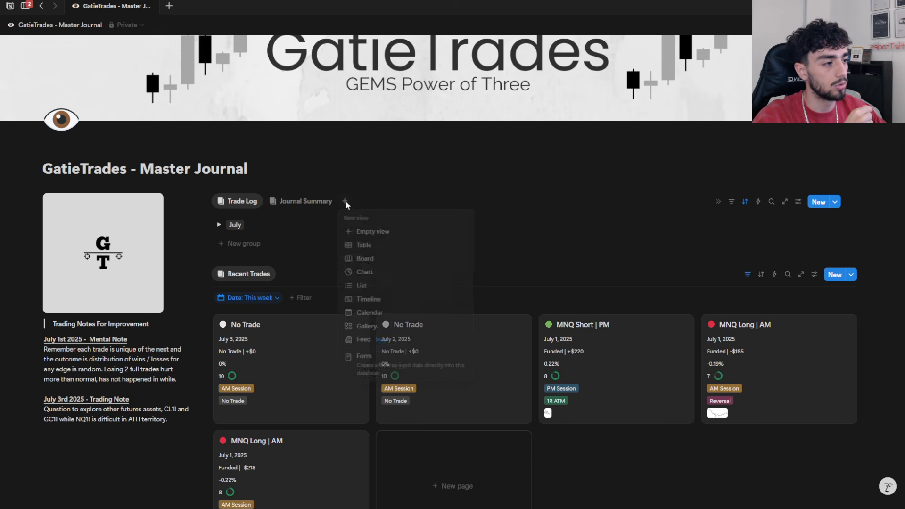
click(372, 252)
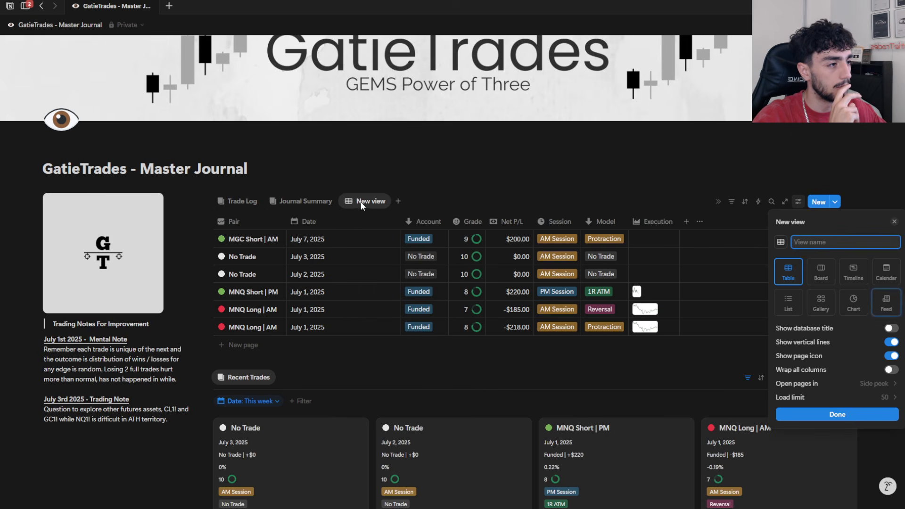
click(362, 206)
click(362, 204)
click(523, 184)
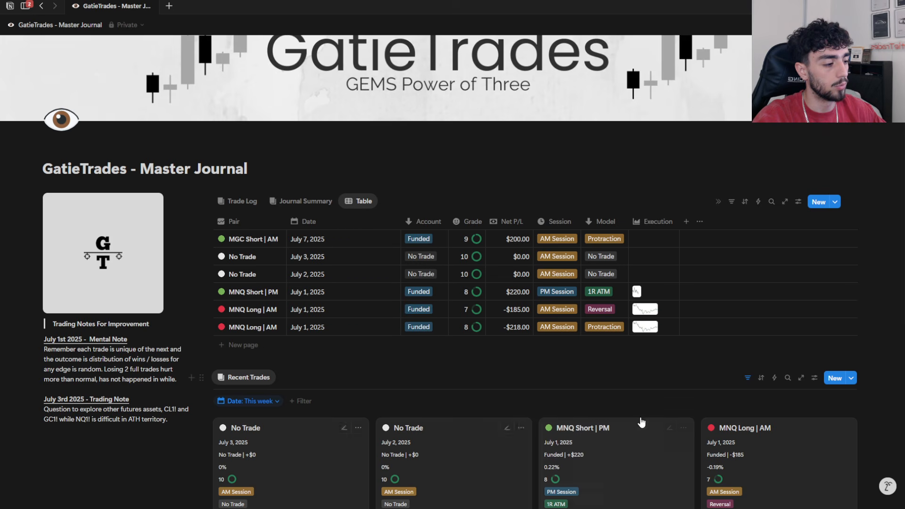
Step: Delete the newly added Table view and confirm the deletion
click(357, 204)
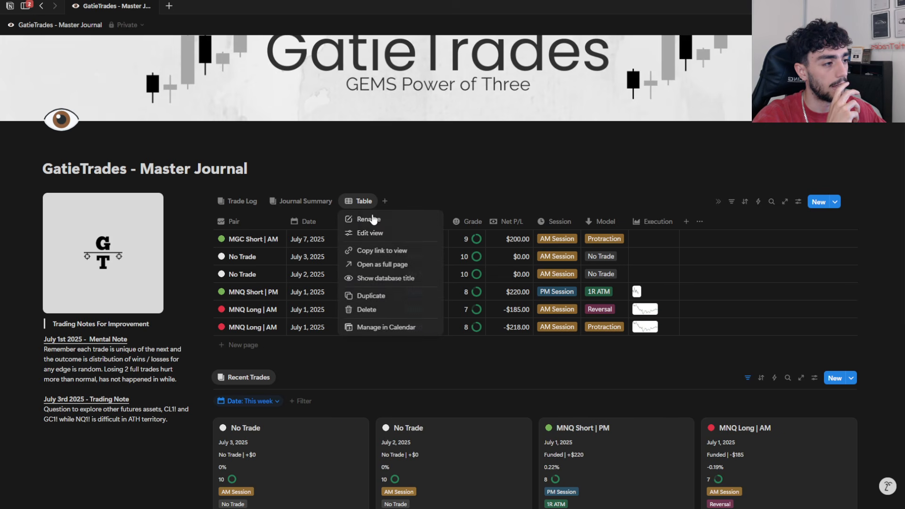
click(376, 309)
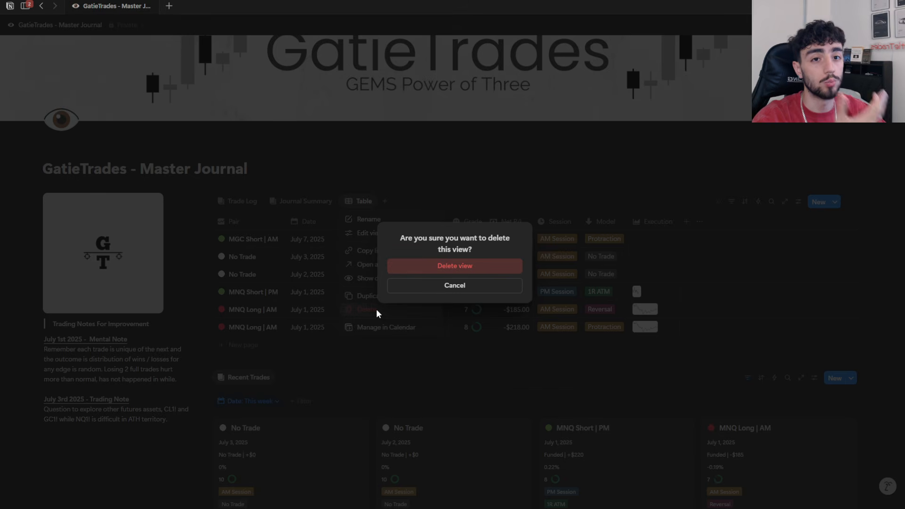
click(408, 267)
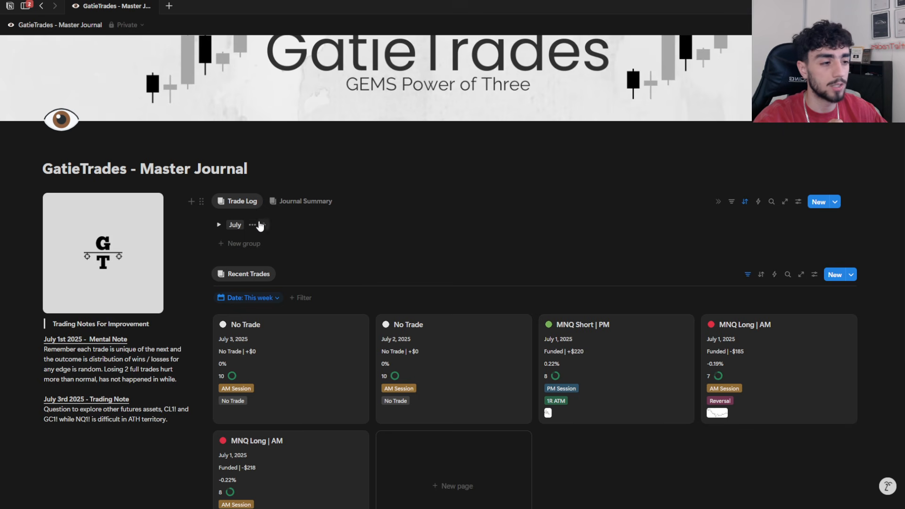
Step: Show the Journal Summary calendar again and switch back to the Trade Log
mouse_move(330, 507)
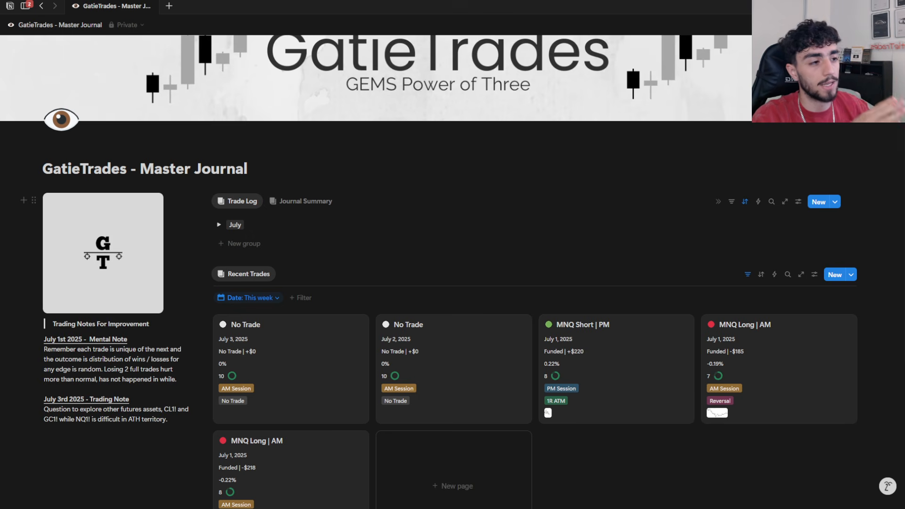
click(293, 203)
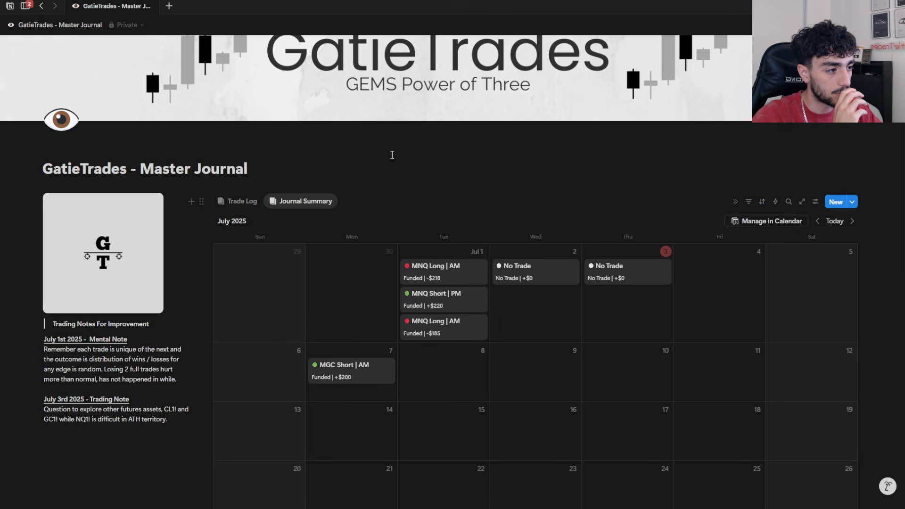
click(243, 205)
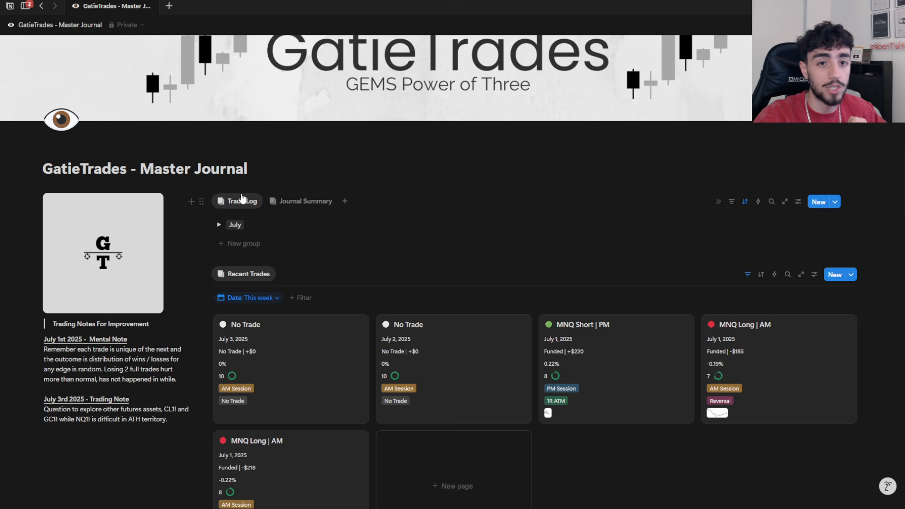
scroll(405, 269, up, 1)
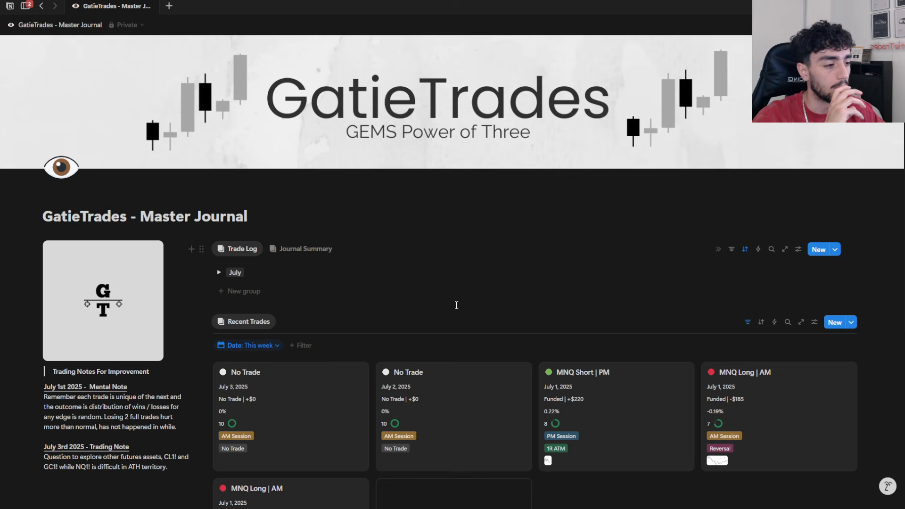
scroll(457, 305, down, 2)
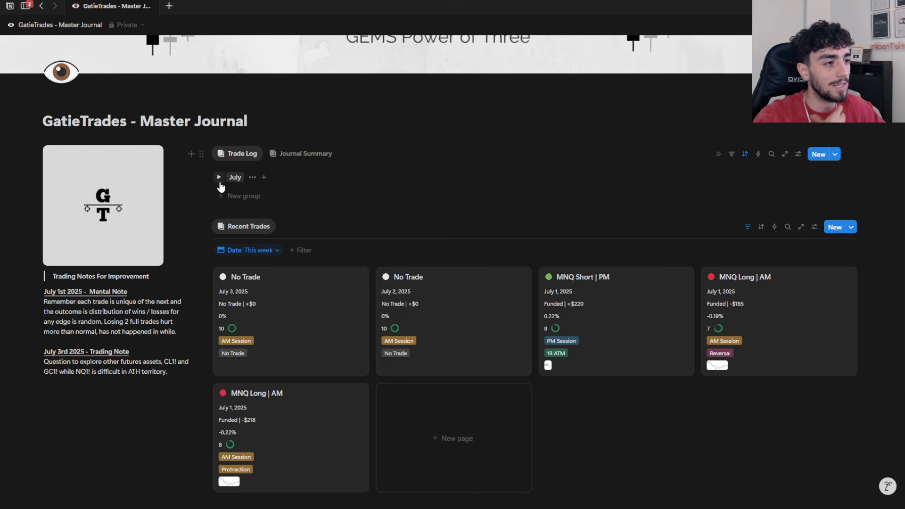
Step: Delete the July 7, 2025 MGC Short | AM trade from the July group and leave the group collapsed
click(219, 178)
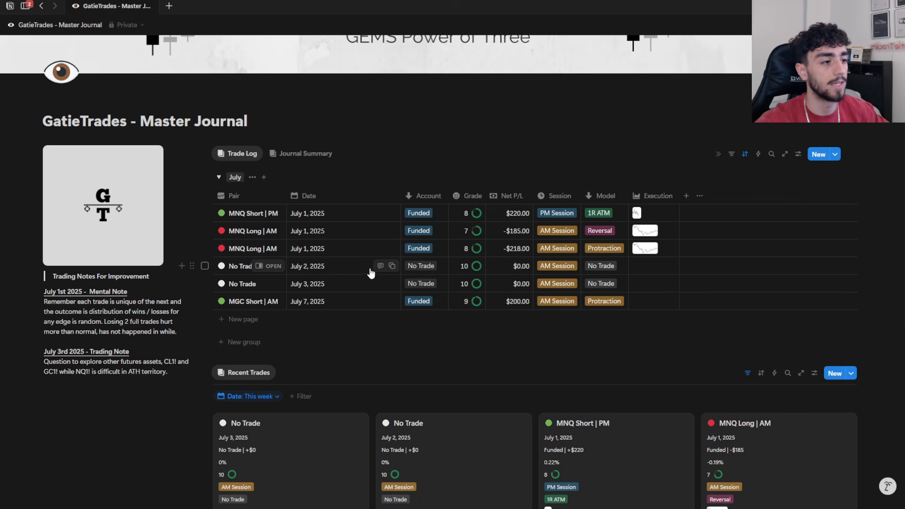
scroll(427, 334, up, 2)
scroll(443, 354, down, 2)
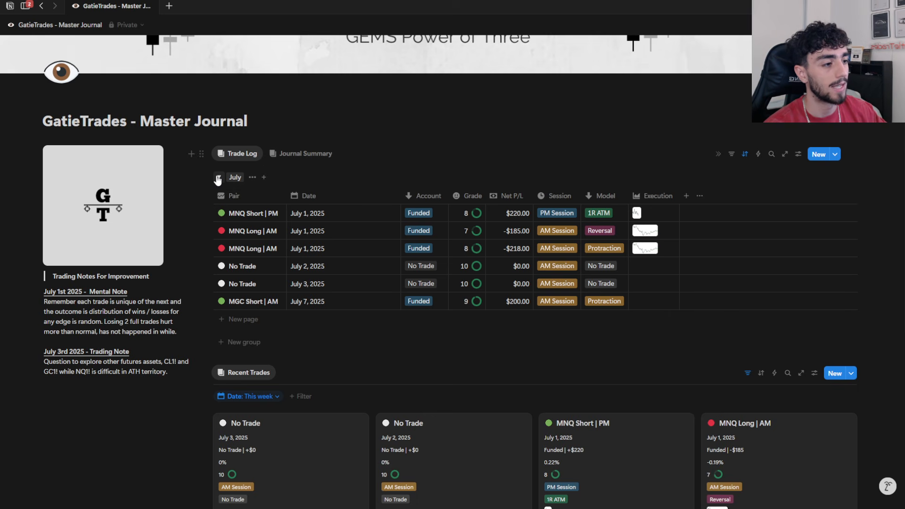
click(205, 302)
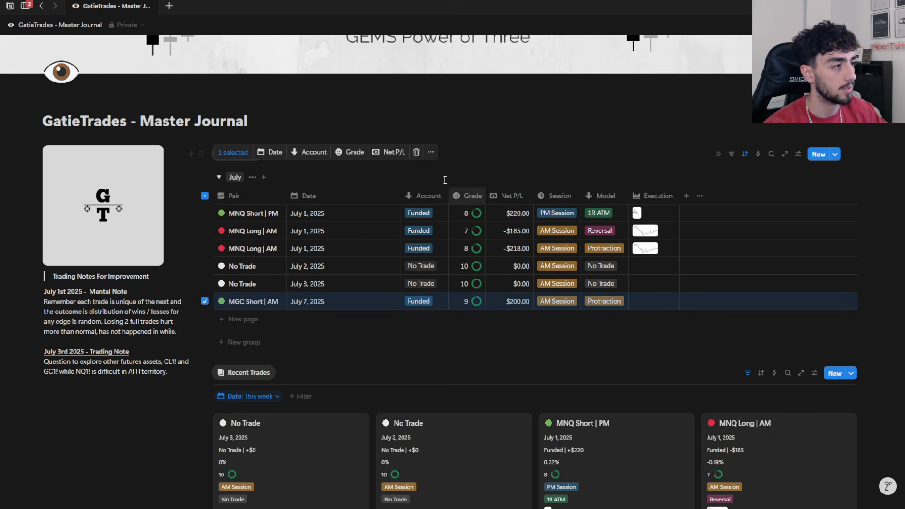
click(417, 154)
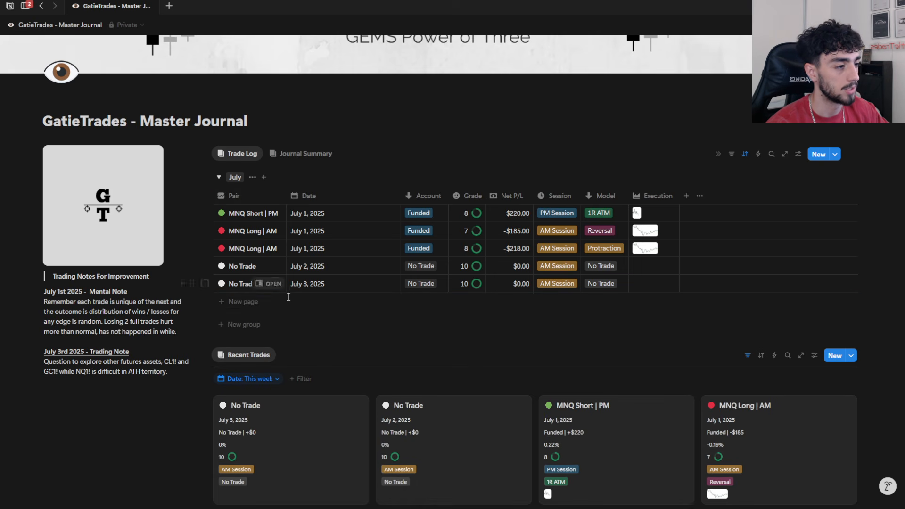
click(220, 178)
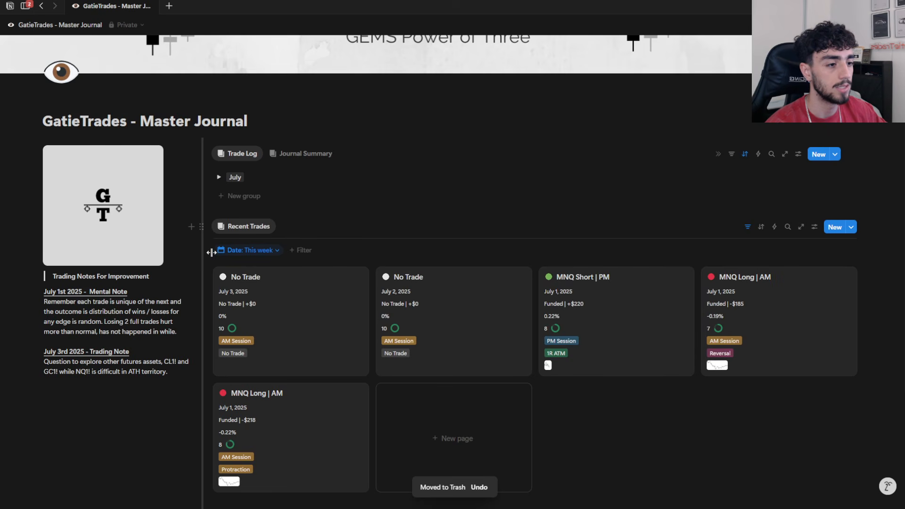
scroll(427, 356, down, 4)
scroll(559, 353, up, 6)
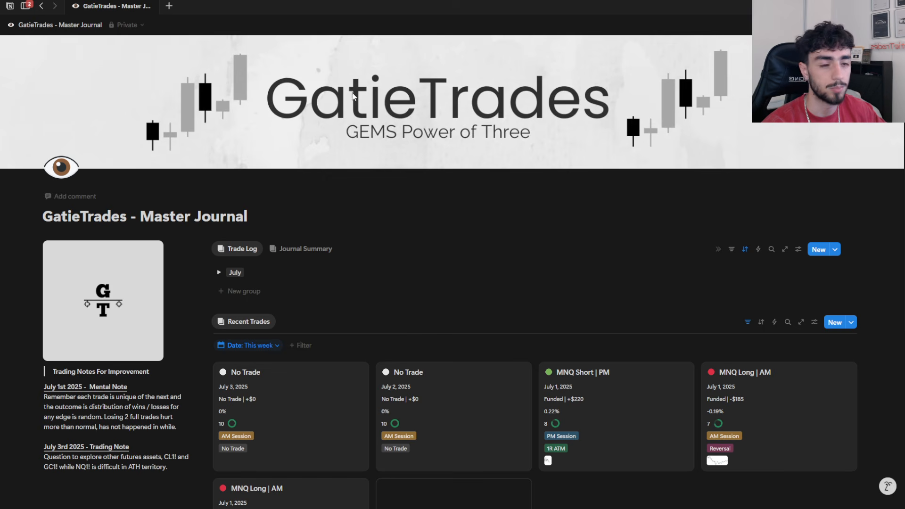
scroll(83, 185, down, 2)
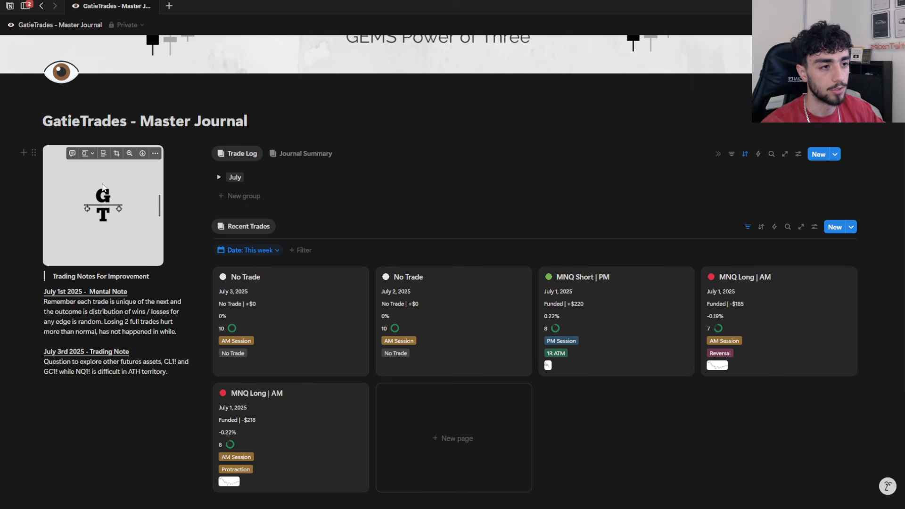
scroll(79, 309, up, 2)
scroll(78, 310, down, 2)
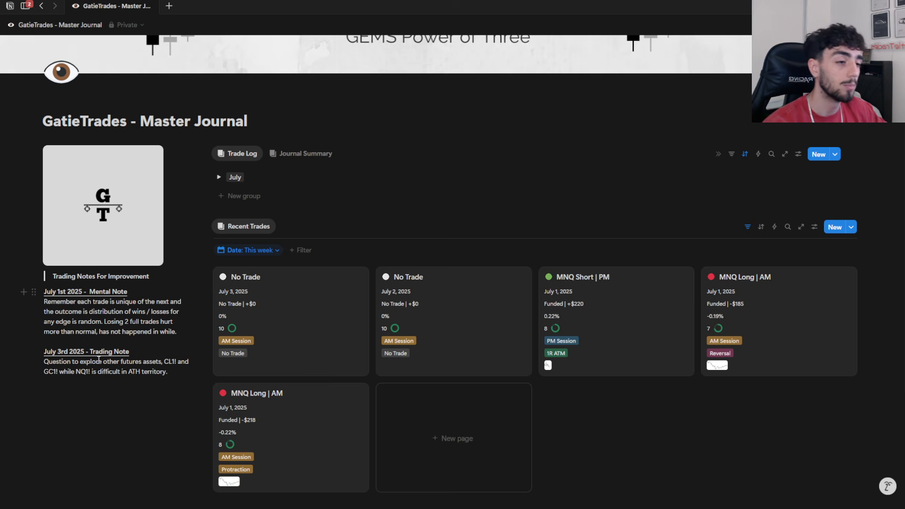
Step: Insert blank lines below the July 3rd 2025 Trading Note
drag(45, 293, 130, 354)
click(142, 387)
scroll(141, 388, down, 1)
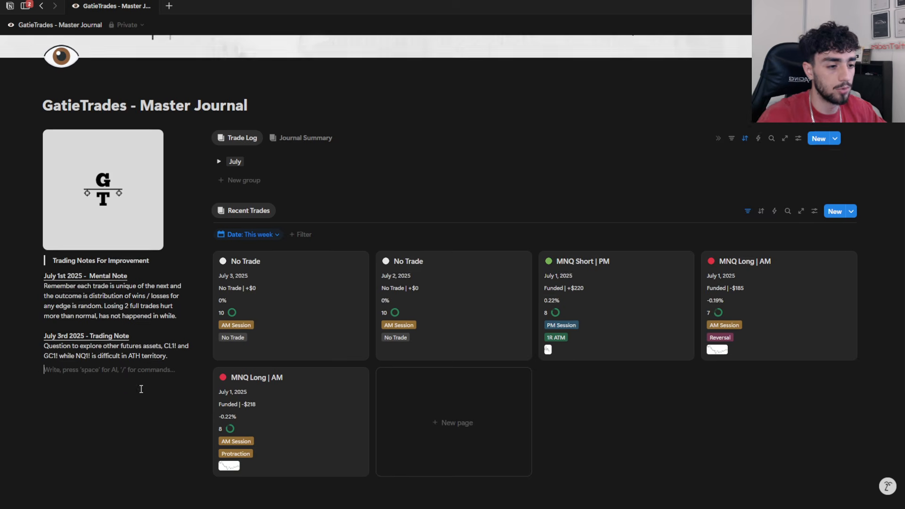
key(Return)
key(Return)
key(Return)
key(Return)
key(Return)
key(Return)
key(Return)
key(Return)
key(Return)
key(Return)
key(Return)
key(Return)
key(Return)
key(Return)
key(Return)
key(Return)
key(Return)
key(Return)
key(Return)
key(Return)
key(Return)
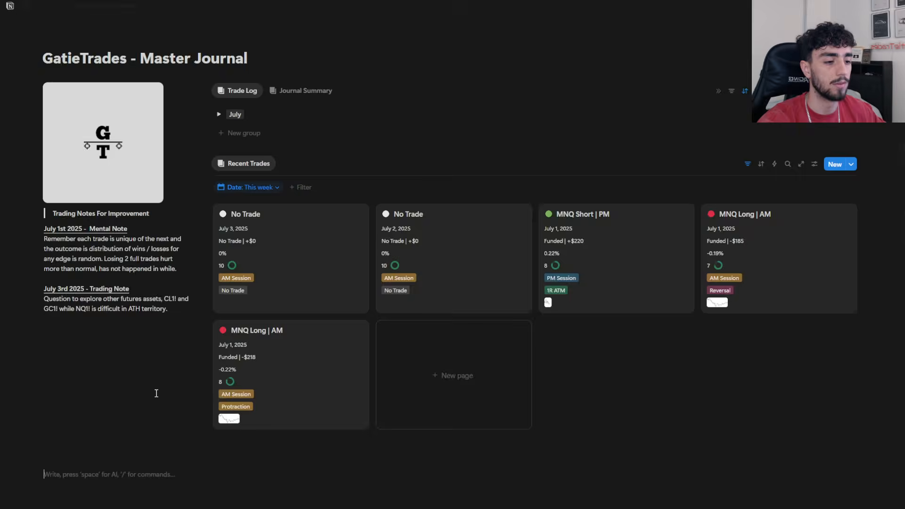
Step: Remove the extra blank lines below the July 3rd 2025 Trading Note
key(BackSpace)
key(BackSpace)
key(BackSpace)
key(BackSpace)
key(BackSpace)
key(BackSpace)
key(BackSpace)
key(BackSpace)
key(BackSpace)
key(BackSpace)
key(BackSpace)
key(BackSpace)
key(BackSpace)
key(BackSpace)
key(BackSpace)
key(BackSpace)
key(BackSpace)
key(BackSpace)
key(BackSpace)
key(BackSpace)
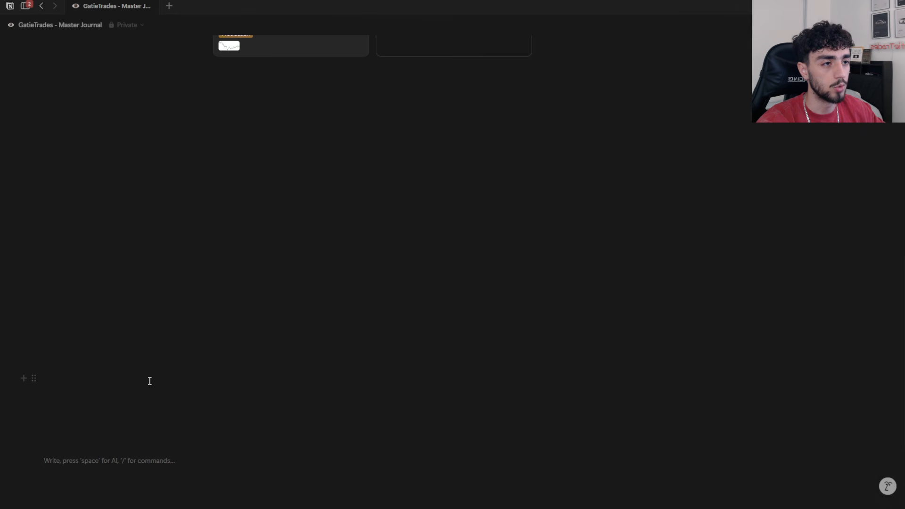
key(BackSpace)
key(BackSpace)
key(BackSpace)
key(BackSpace)
key(BackSpace)
key(BackSpace)
key(BackSpace)
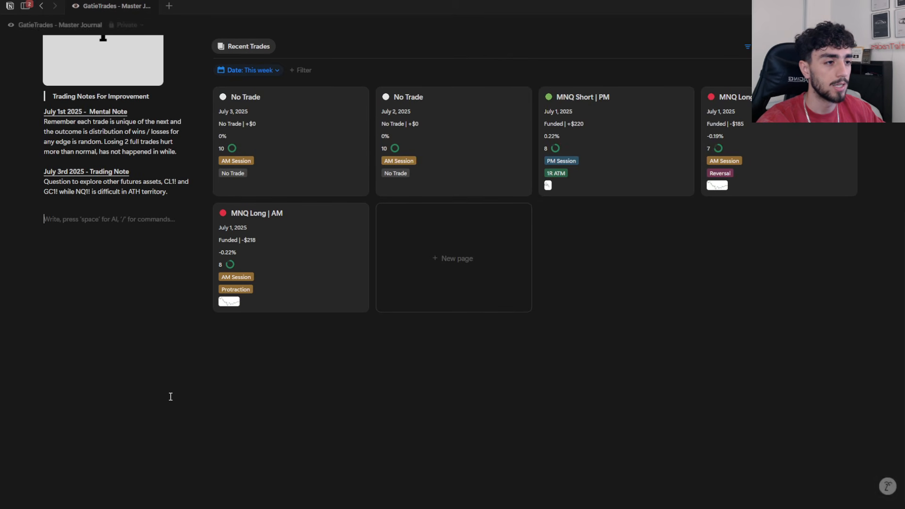
Step: Review the July 3rd 2025 Trading Note text and show the Journal Summary calendar
scroll(166, 322, up, 3)
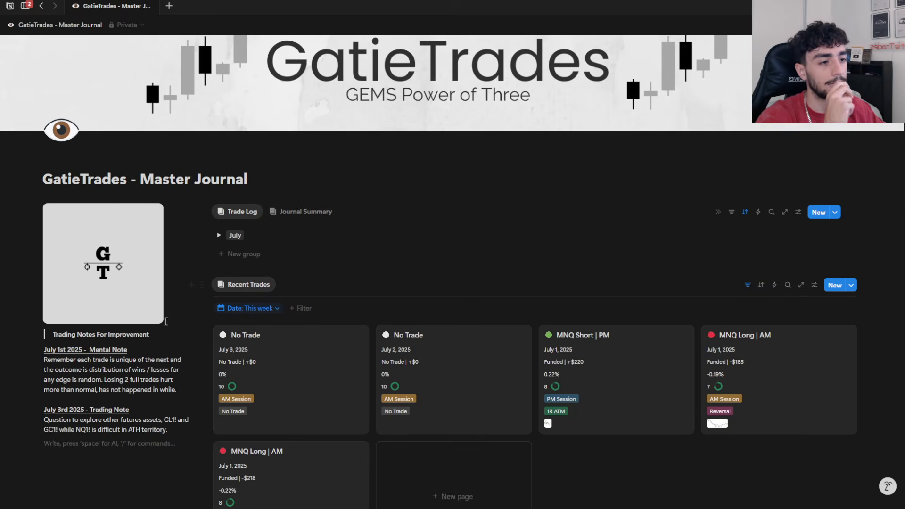
scroll(150, 404, down, 1)
drag(171, 383, 45, 375)
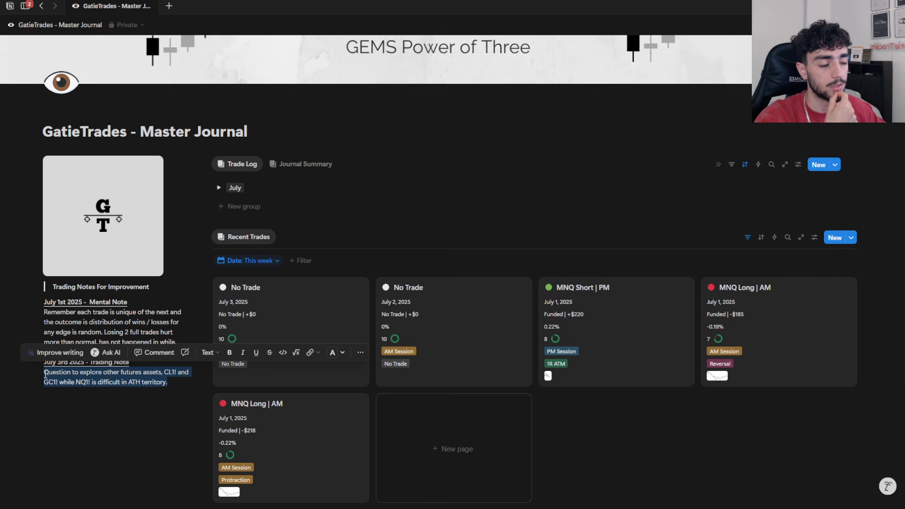
scroll(73, 362, up, 2)
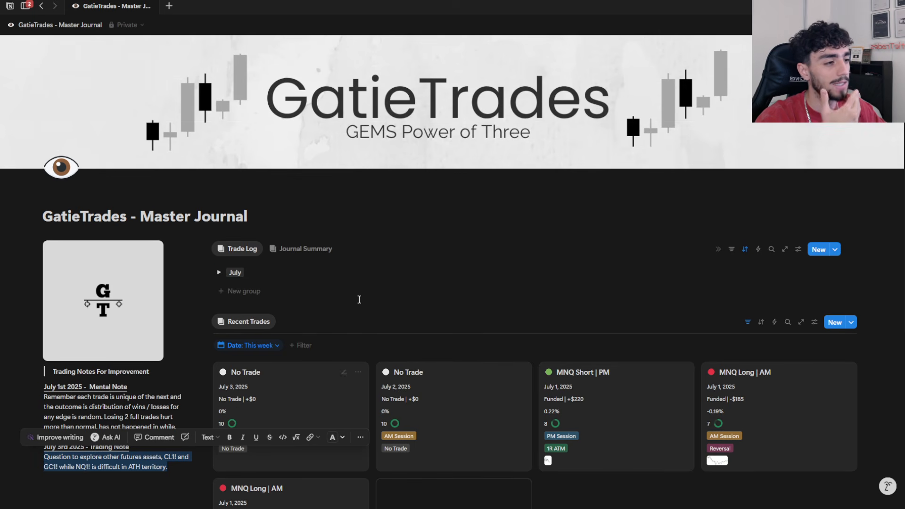
click(289, 250)
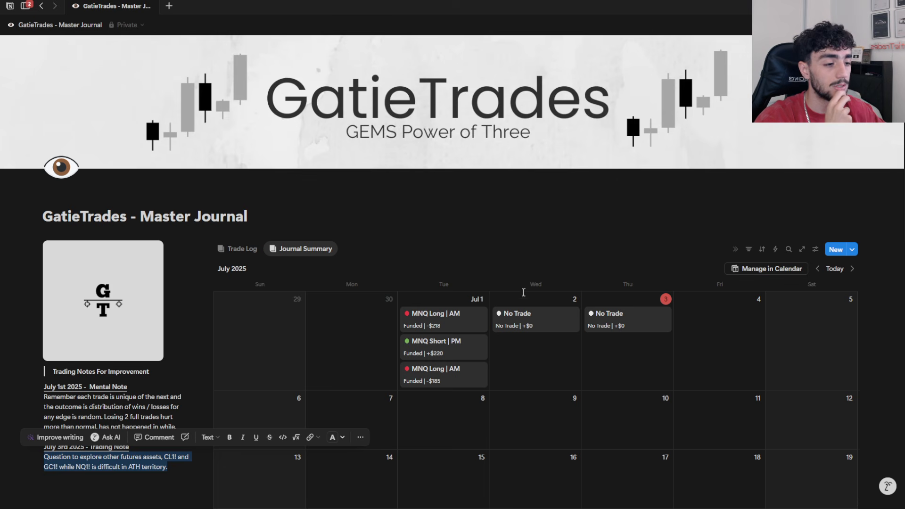
click(206, 326)
click(522, 205)
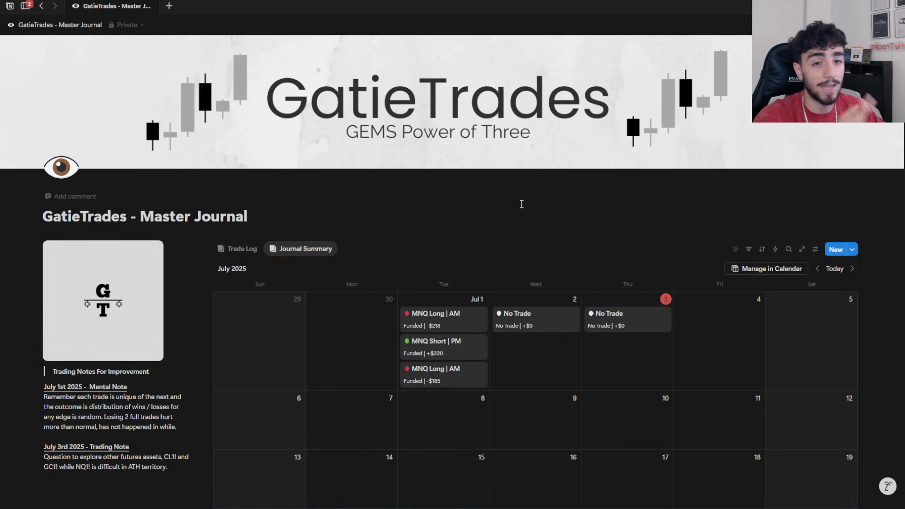
Step: Return to the Trade Log, expand the July group, and highlight the July 3rd 2025 Trading Note text
scroll(271, 320, down, 1)
click(252, 201)
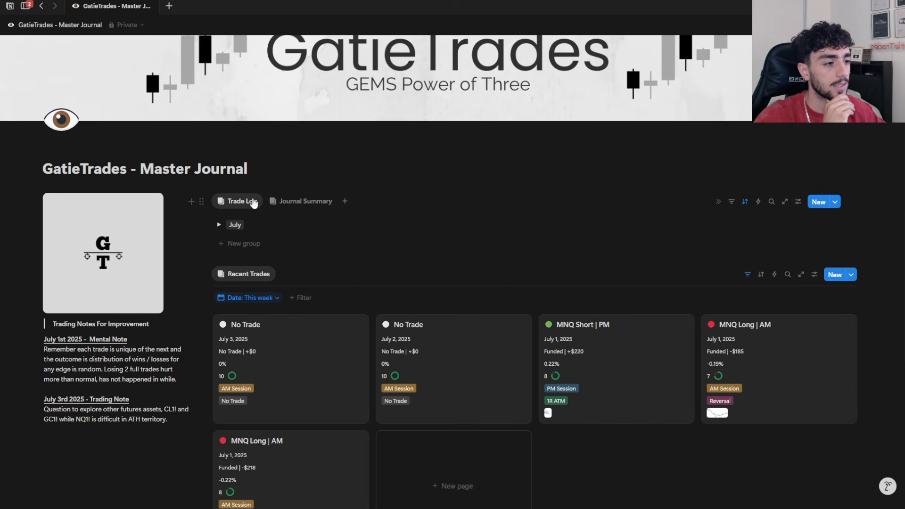
click(218, 225)
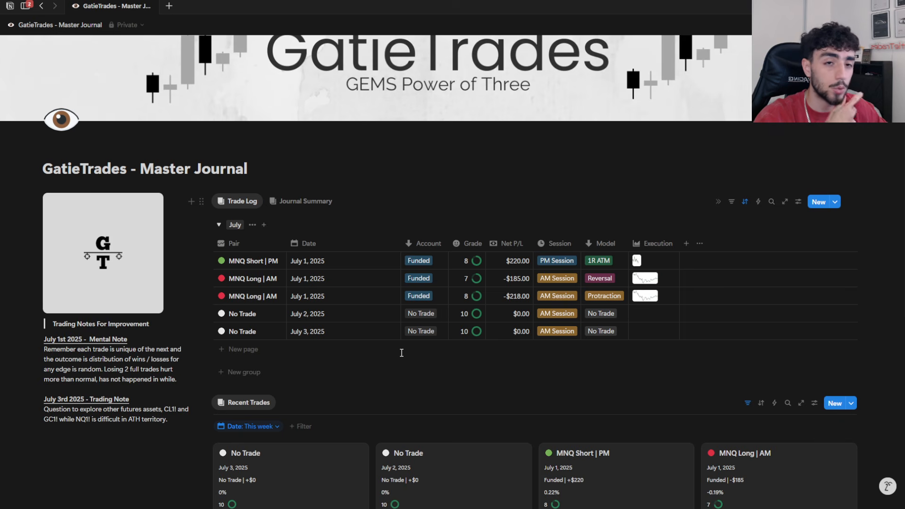
drag(168, 419, 90, 433)
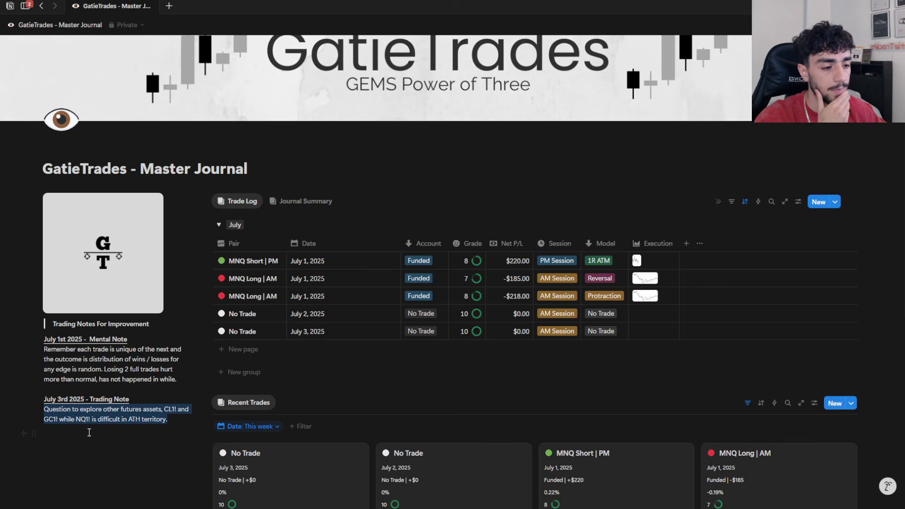
click(90, 433)
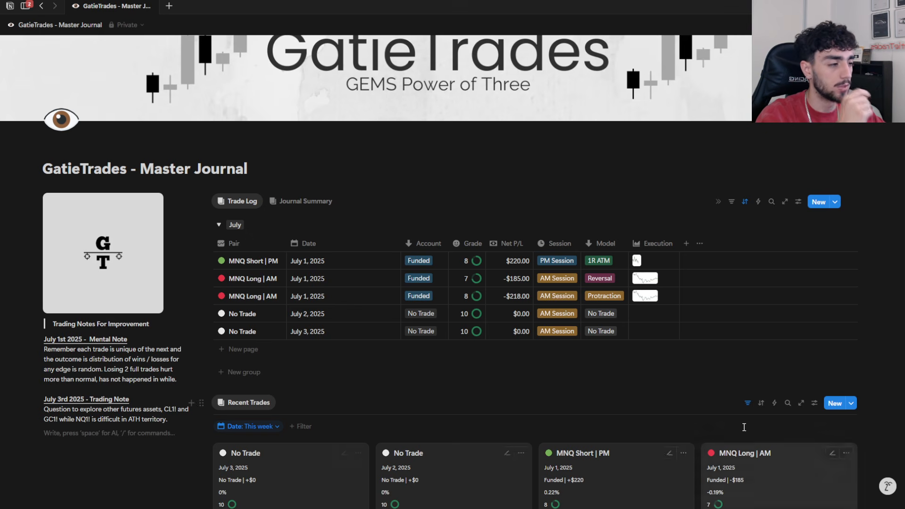
Step: Open the July 3 No Trade entry from the Journal Summary calendar, review its Reflection, and close it
click(311, 211)
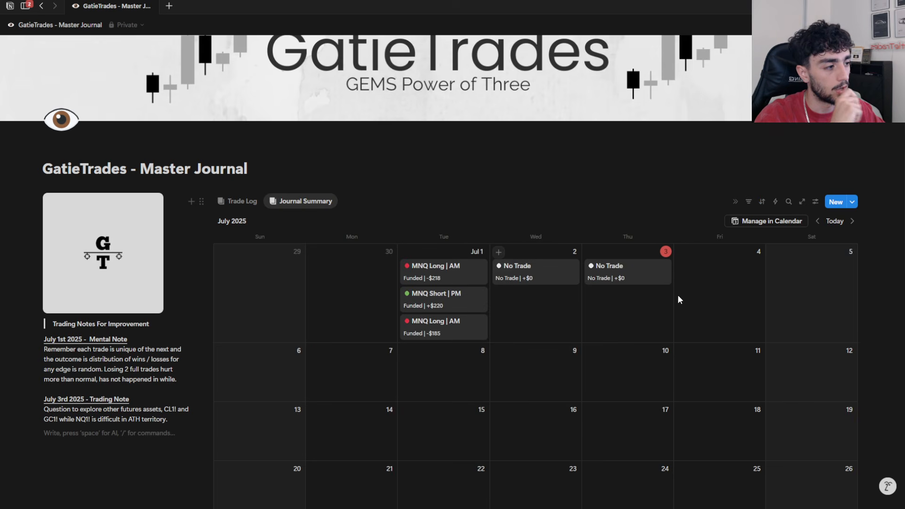
click(624, 281)
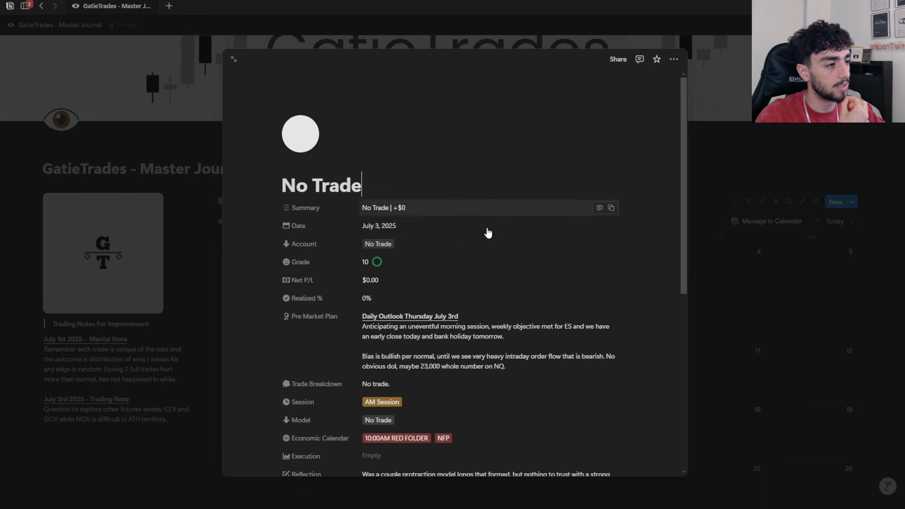
scroll(486, 233, down, 3)
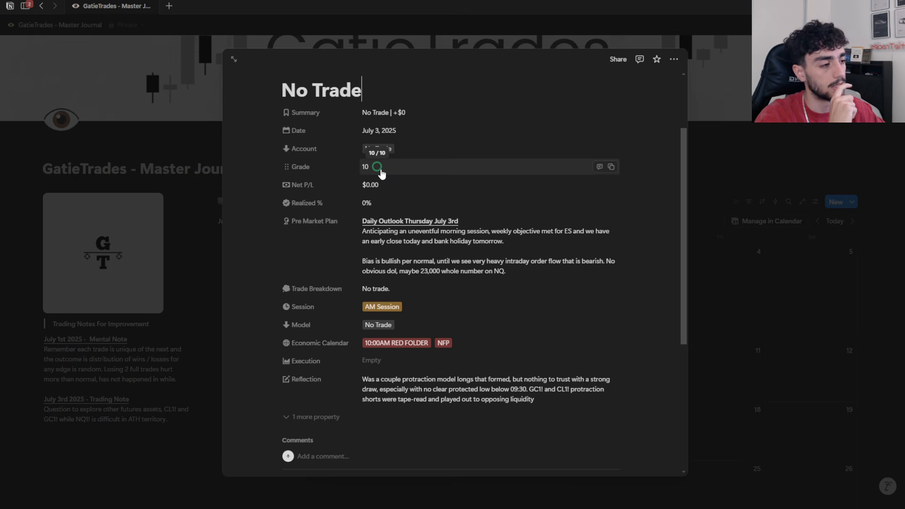
click(498, 400)
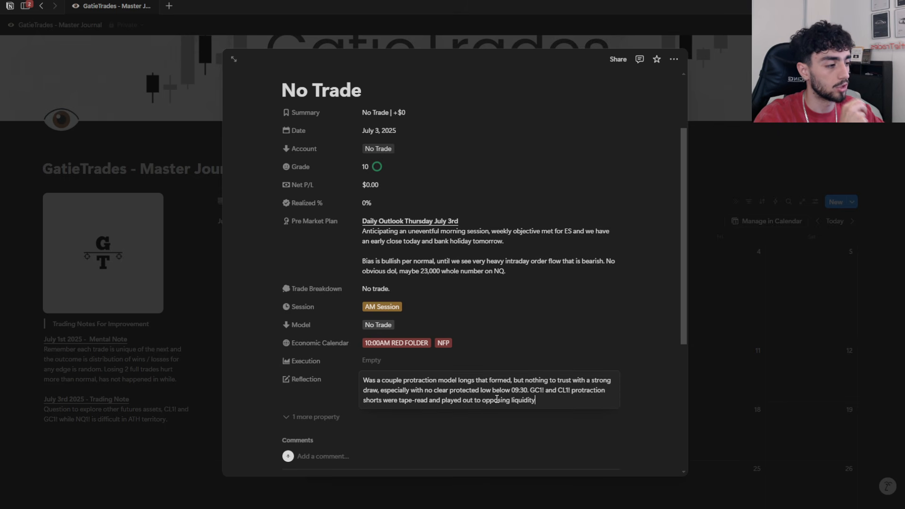
click(742, 158)
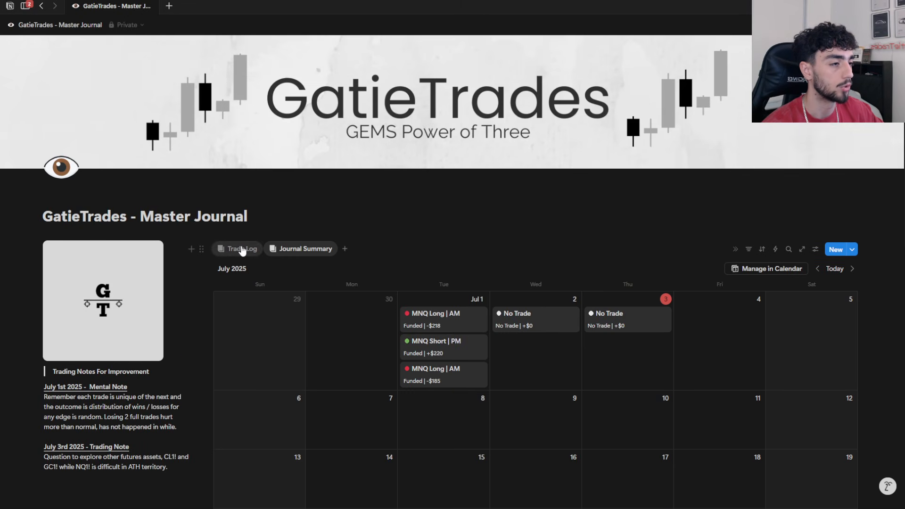
Step: Switch back to the Trade Log and collapse the July group
click(243, 248)
scroll(495, 330, down, 1)
scroll(505, 338, down, 2)
scroll(445, 323, up, 1)
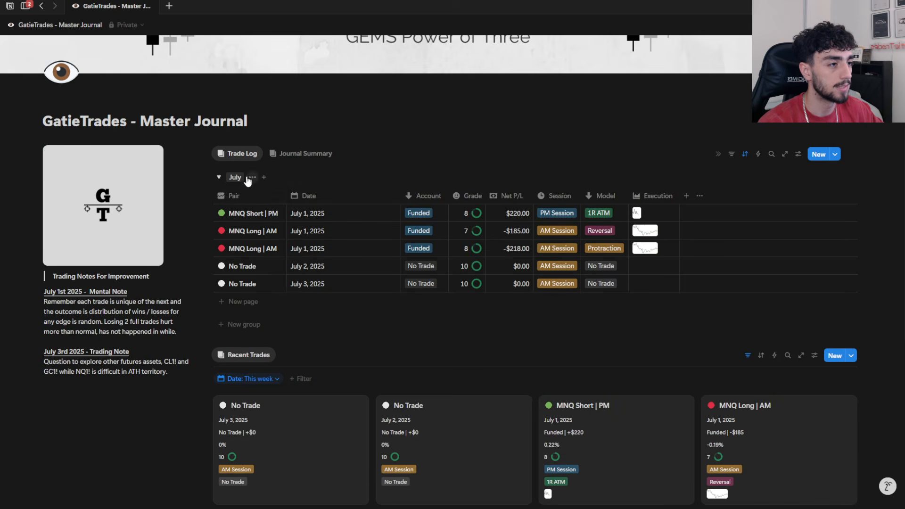
click(219, 178)
scroll(556, 338, up, 1)
scroll(504, 316, up, 1)
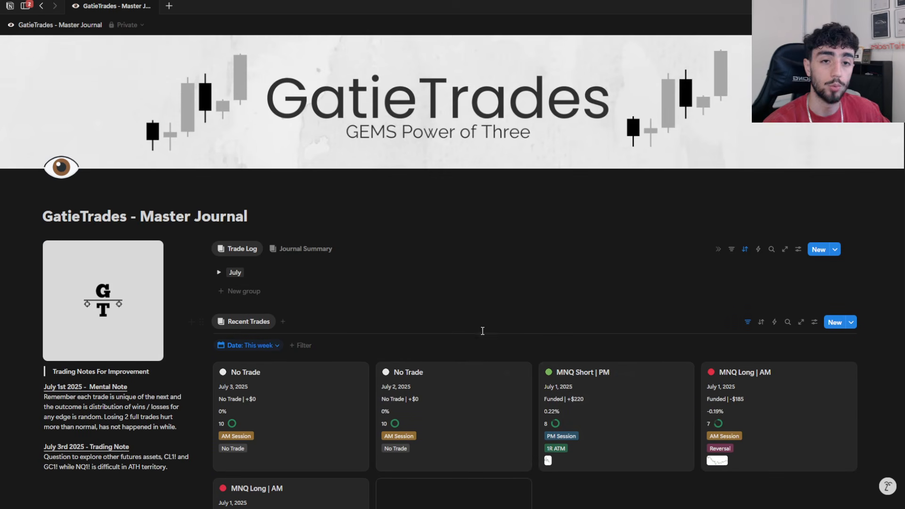
Step: Switch to Discord, check the GatieTrades GEMS general channel, and return to the ebooks channel
mouse_move(397, 493)
click(540, 500)
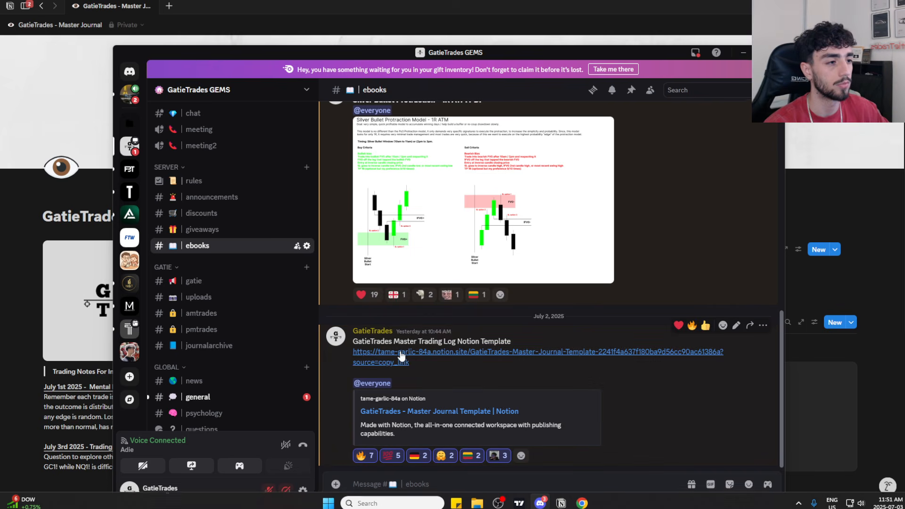
scroll(223, 353, down, 4)
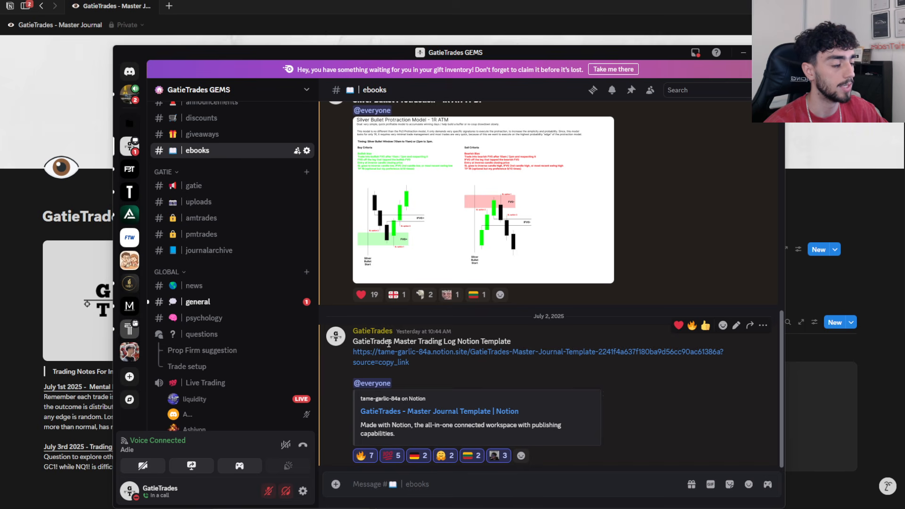
mouse_move(289, 338)
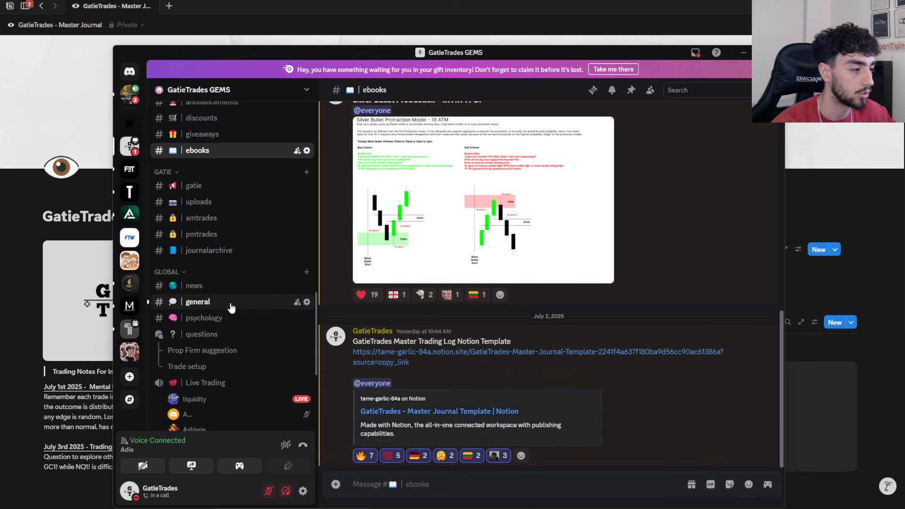
click(231, 307)
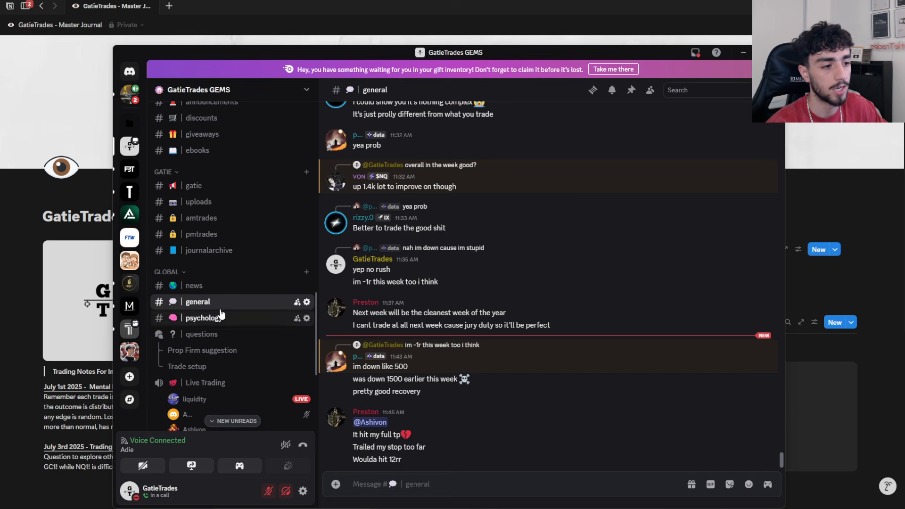
click(231, 152)
Step: Examine the Silver Bullet Protraction - 1R ATM image and the GatieTrades E-Books PDF list in the ebooks channel
scroll(484, 304, up, 4)
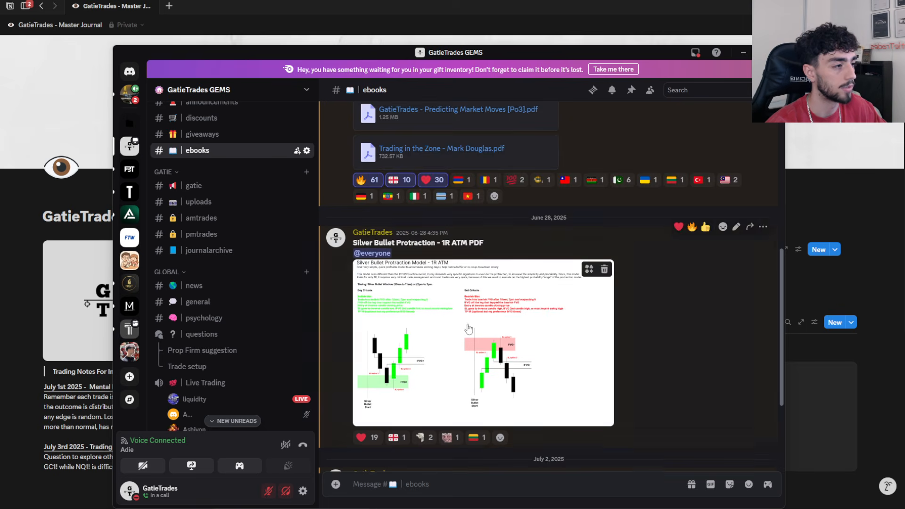
click(484, 304)
click(756, 298)
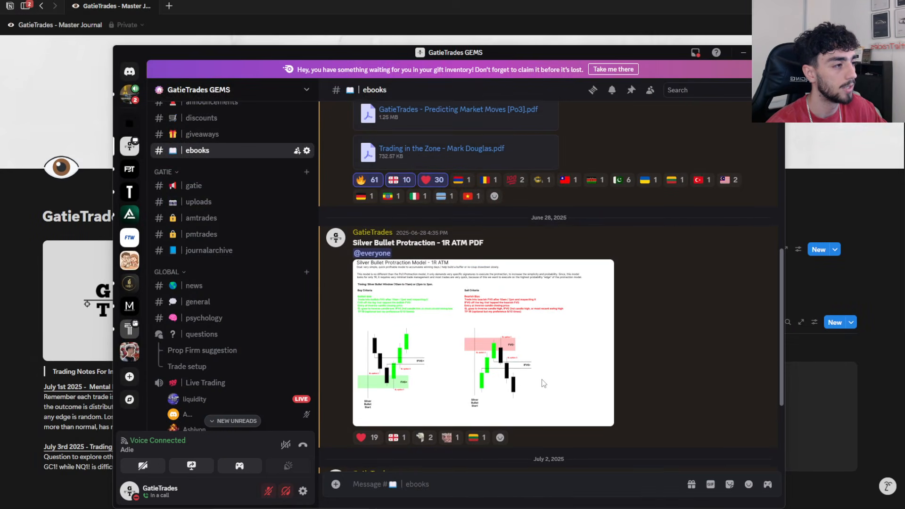
scroll(468, 300, up, 3)
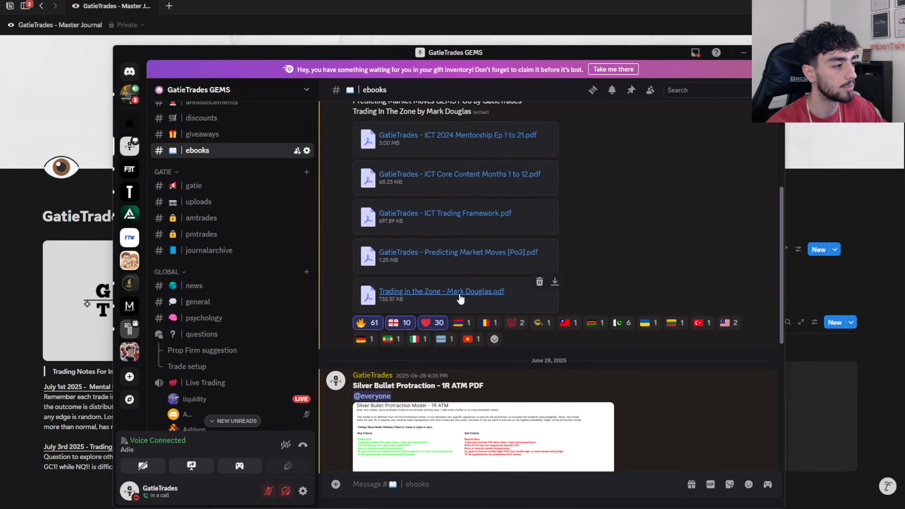
scroll(579, 391, up, 1)
scroll(579, 389, up, 1)
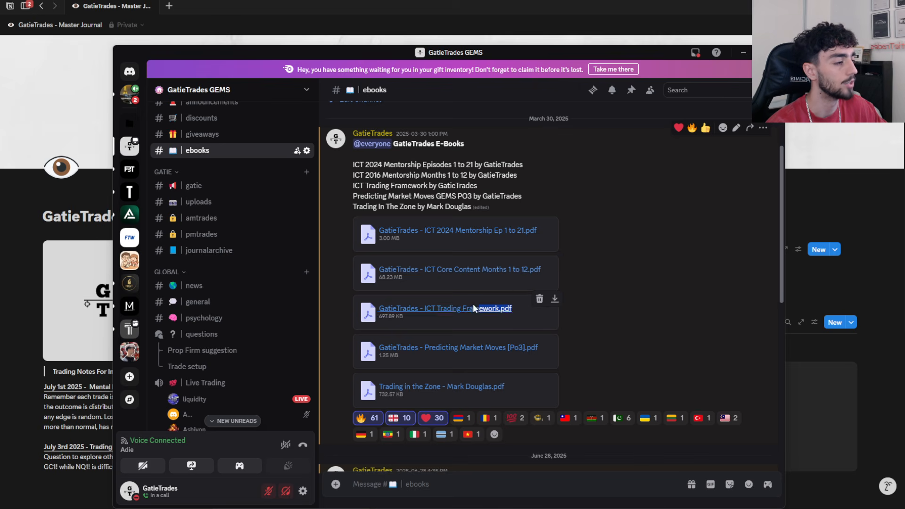
drag(479, 349, 429, 348)
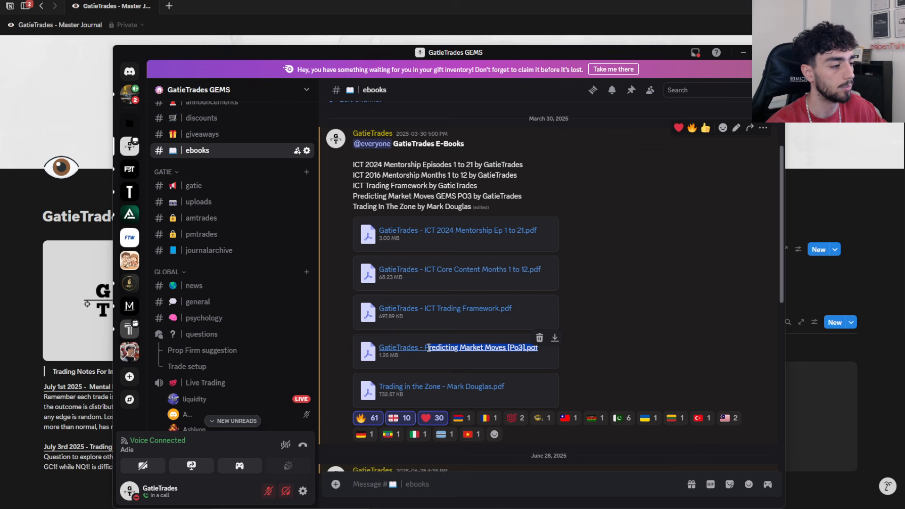
click(426, 362)
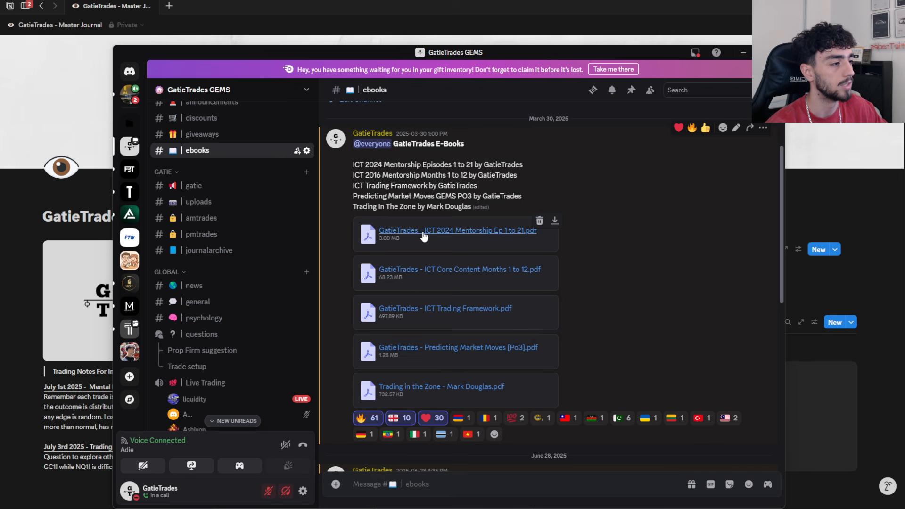
Step: Look over the ebooks channel from its start to the Notion template post and switch back to the Notion journal
scroll(428, 236, up, 3)
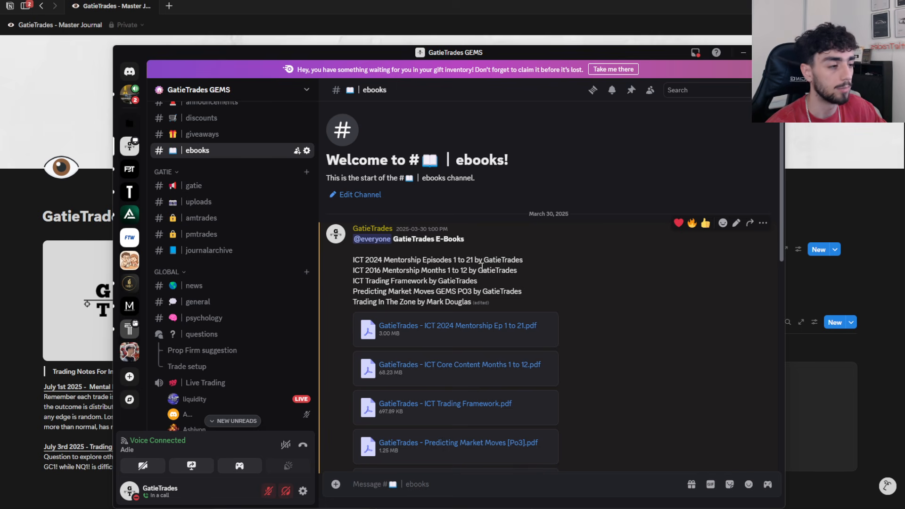
scroll(481, 268, down, 7)
scroll(515, 291, up, 2)
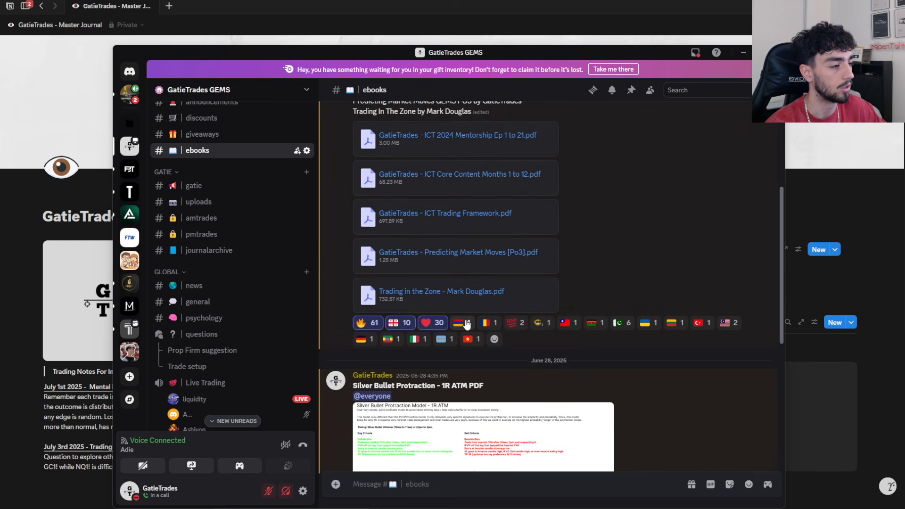
scroll(446, 379, down, 5)
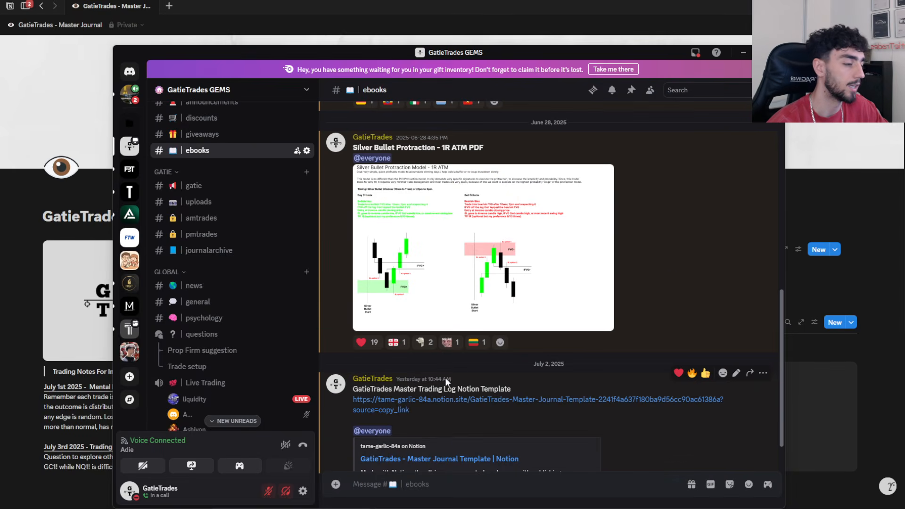
click(130, 94)
click(480, 29)
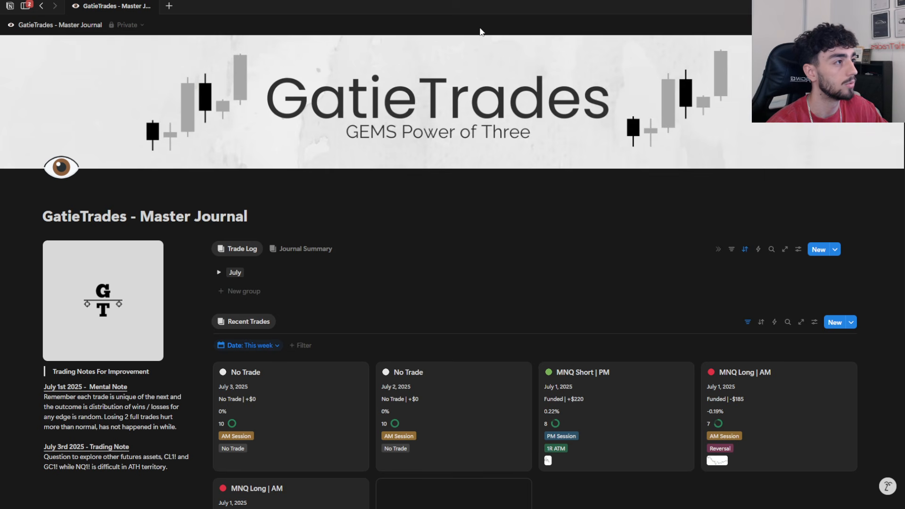